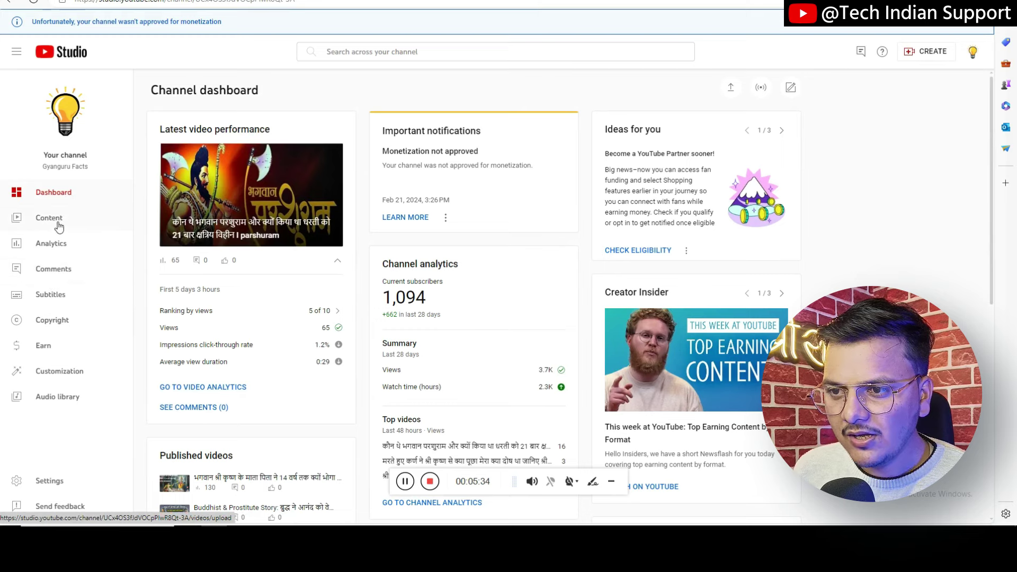
# Open the channel analytics overview and display the watch time chart for the last 28 days
pyautogui.click(60, 250)
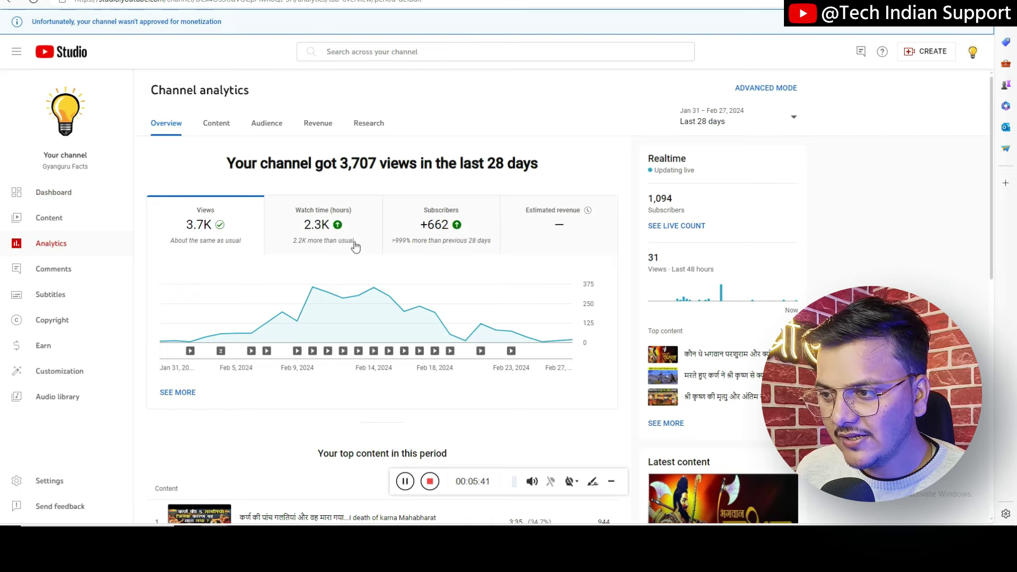
pyautogui.scroll(-4, 355, 247)
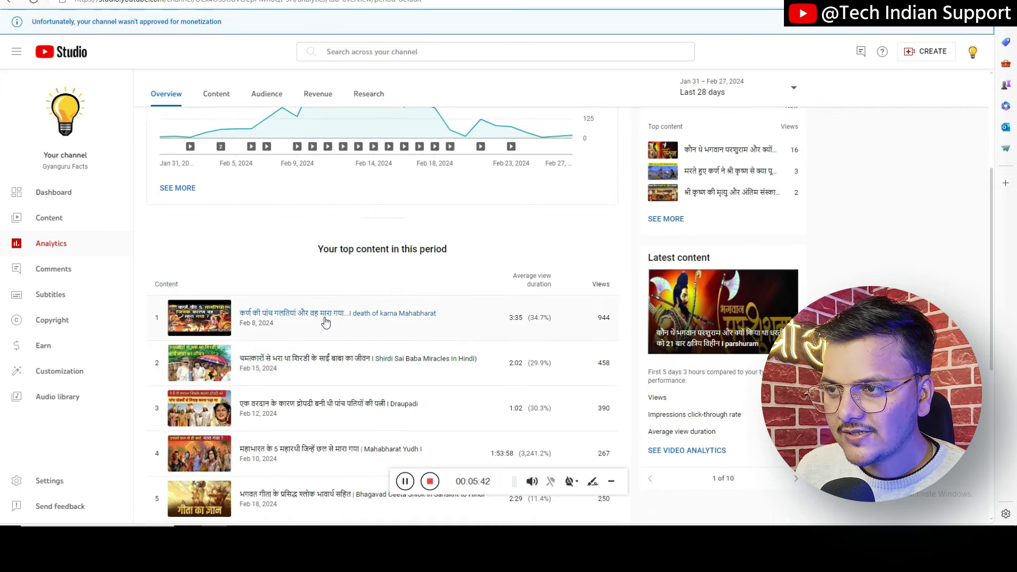
pyautogui.scroll(4, 320, 318)
pyautogui.click(311, 227)
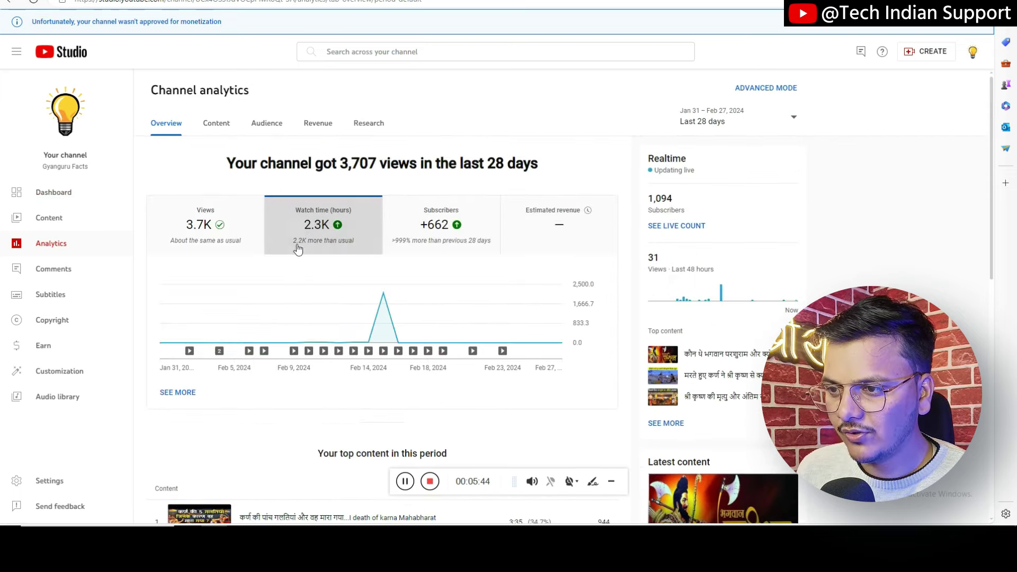
# Check the watch time of the "death of karna Mahabharat" video and return to the channel analytics
pyautogui.scroll(-4, 311, 301)
pyautogui.click(285, 311)
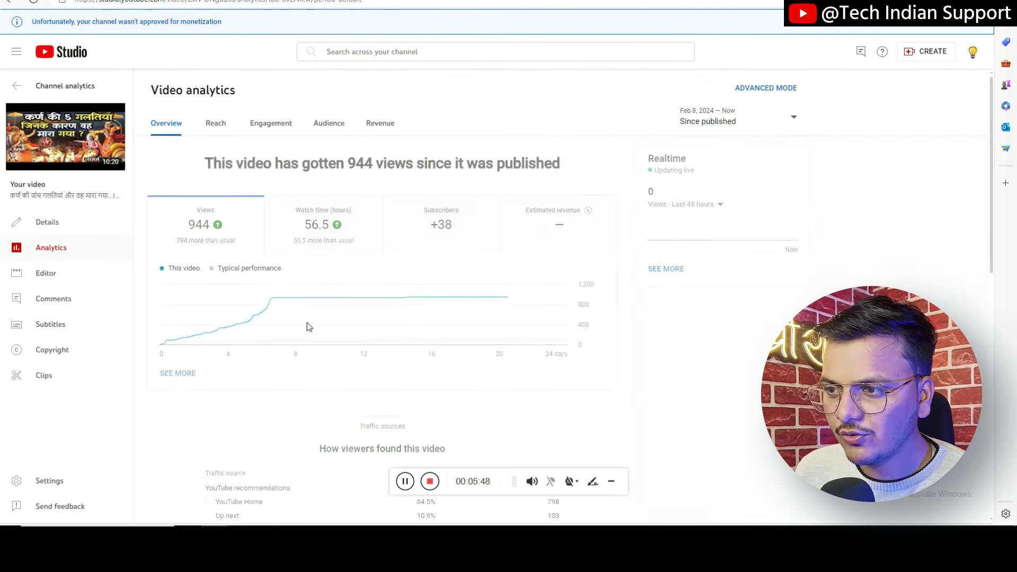
pyautogui.click(366, 245)
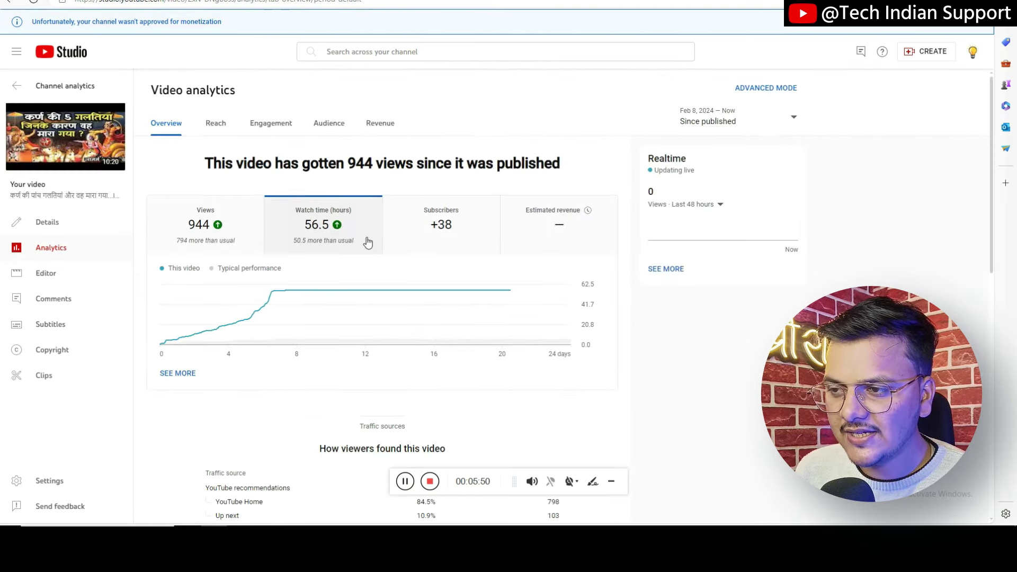
pyautogui.click(19, 87)
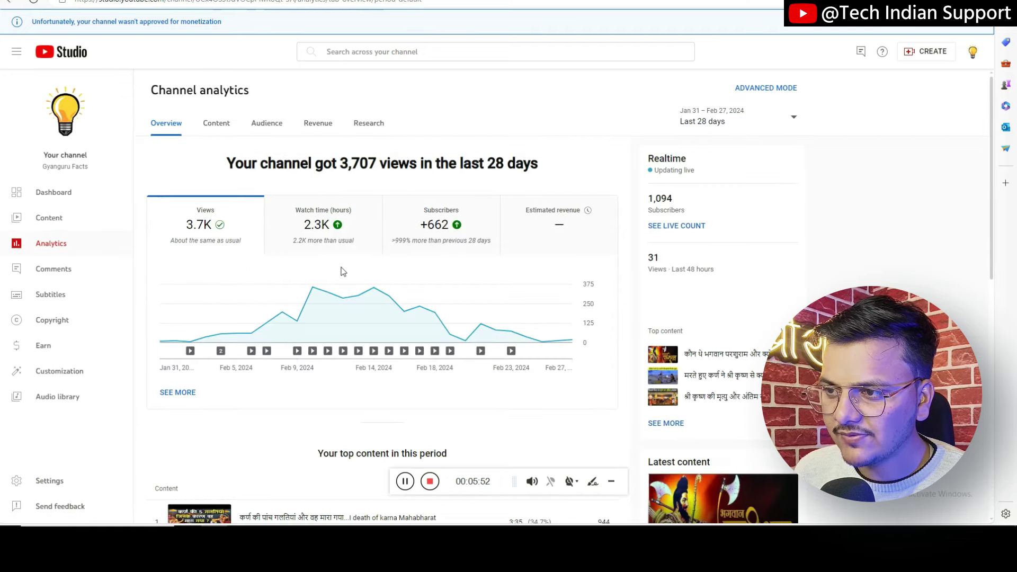
# Open the analytics of the "Shirdi Sai Baba Miracles In Hindi" video and return to the channel analytics
pyautogui.scroll(-6, 339, 272)
pyautogui.click(306, 226)
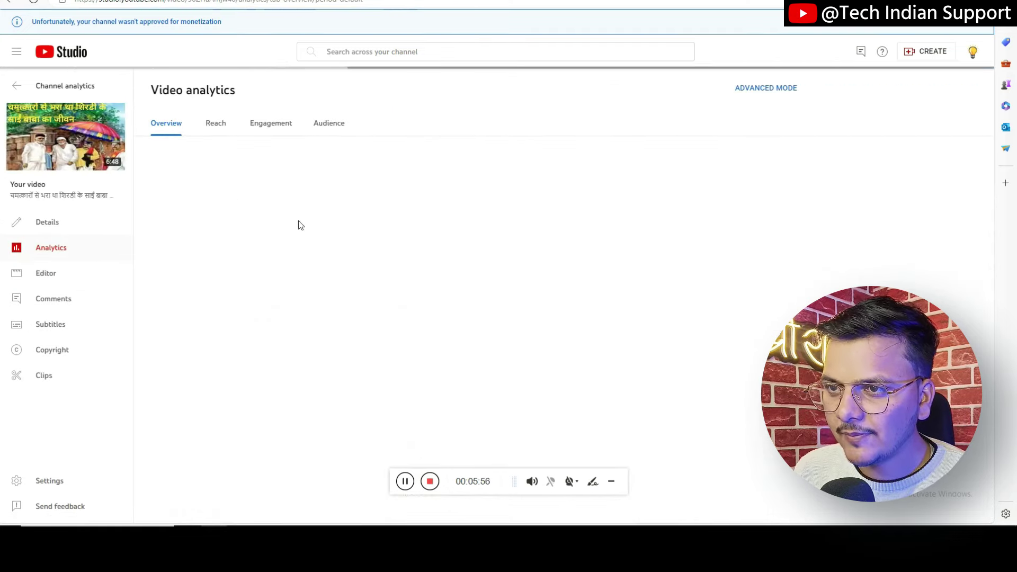
pyautogui.click(16, 85)
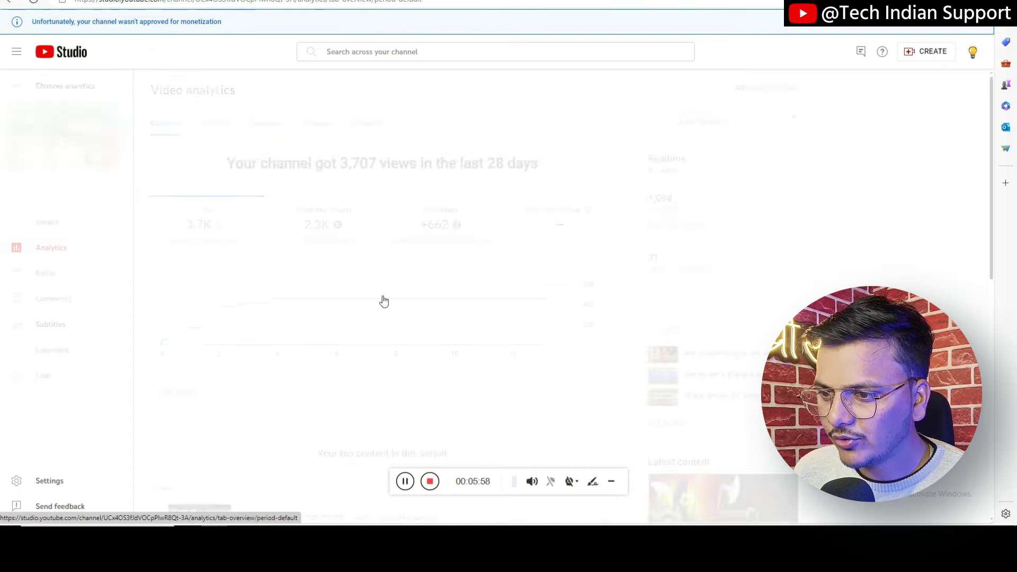
# Open the analytics of the "Mahabharat Yudh" video and display its watch time chart
pyautogui.scroll(-6, 389, 318)
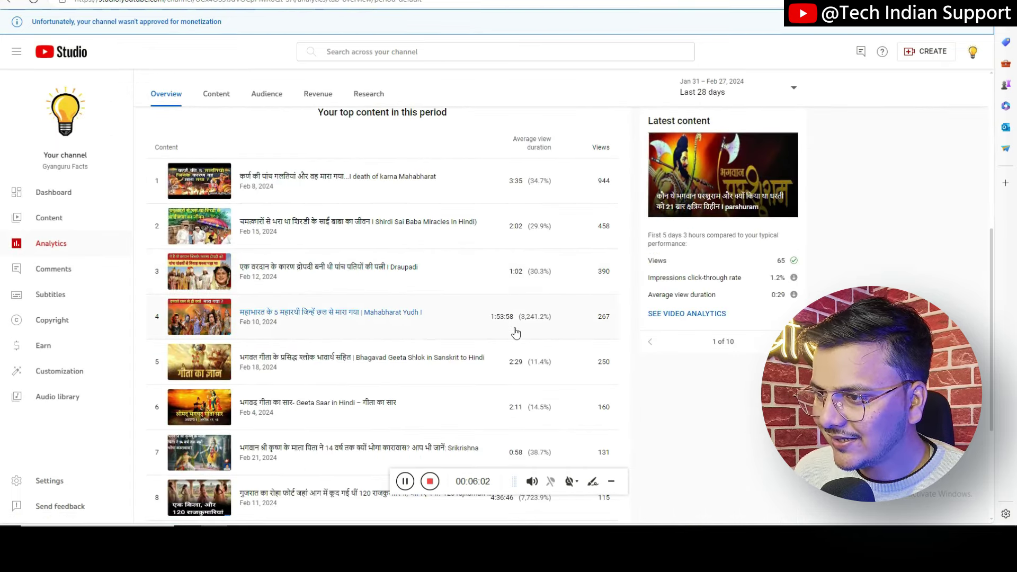
pyautogui.click(347, 316)
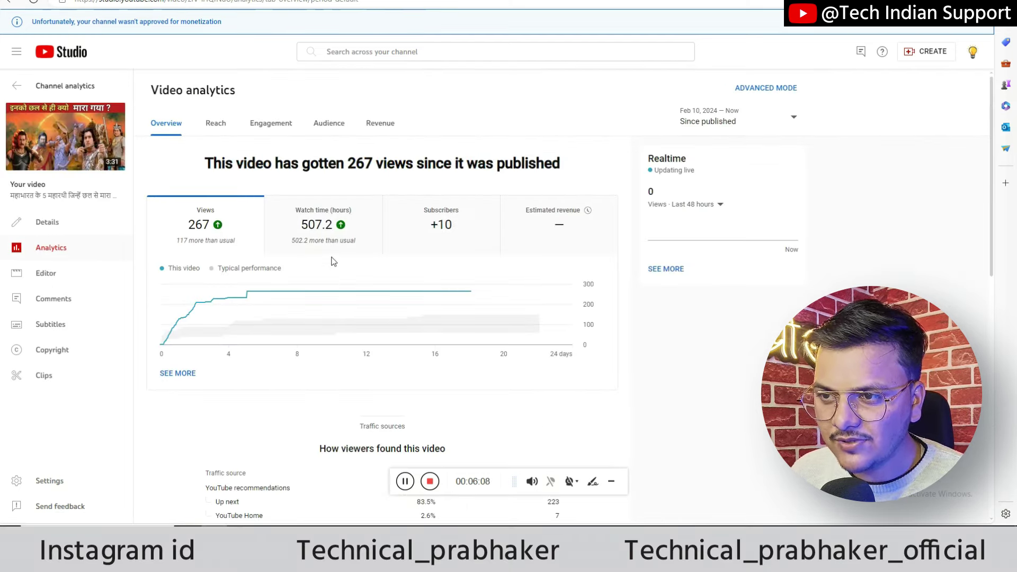
pyautogui.moveTo(62, 138)
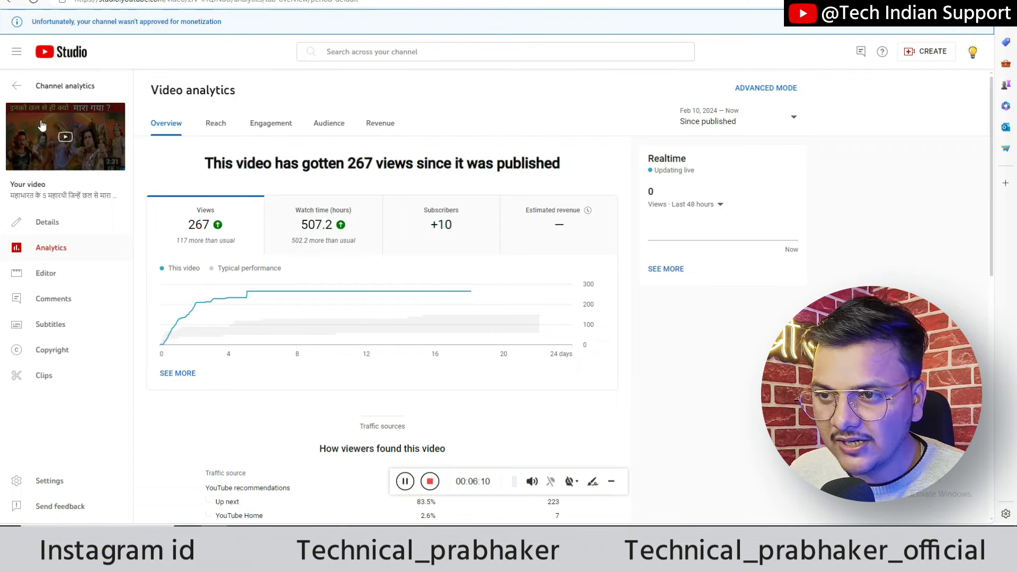
pyautogui.click(62, 139)
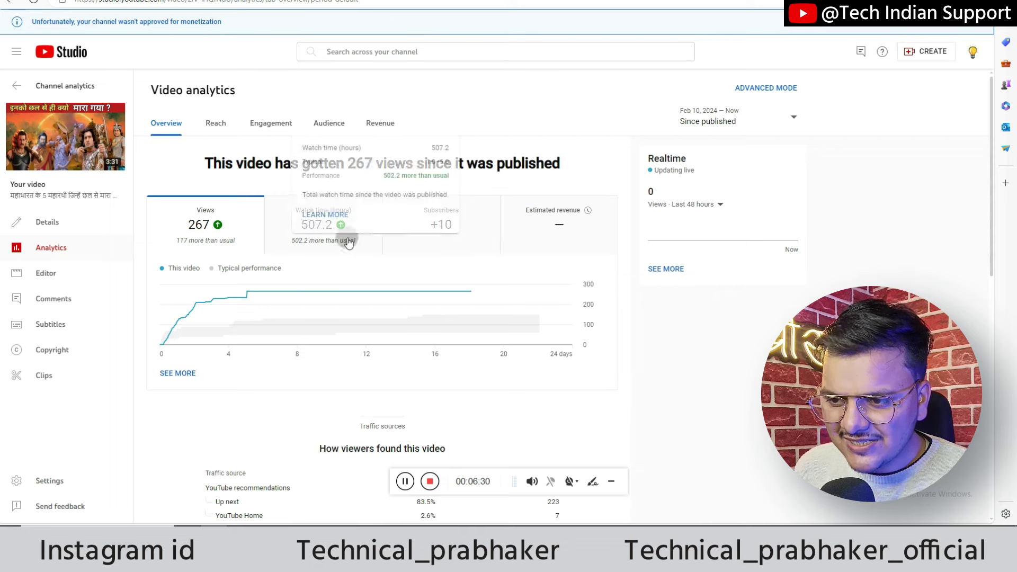
pyautogui.click(347, 236)
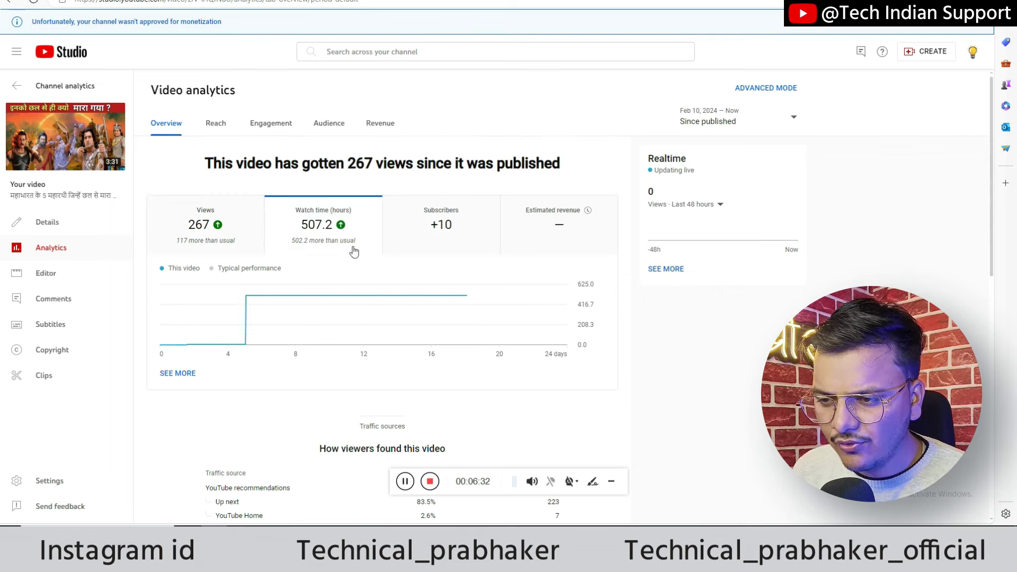
# Examine the Mahabharat Yudh video's traffic sources, audience retention and average view duration
pyautogui.scroll(-5, 352, 249)
pyautogui.scroll(3, 335, 265)
pyautogui.scroll(3, 335, 265)
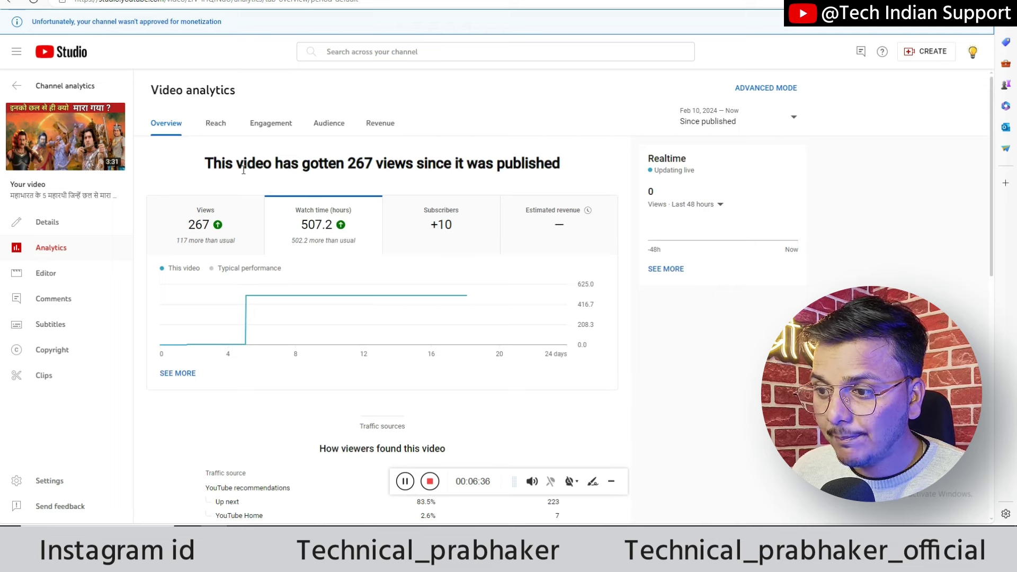
pyautogui.moveTo(209, 245)
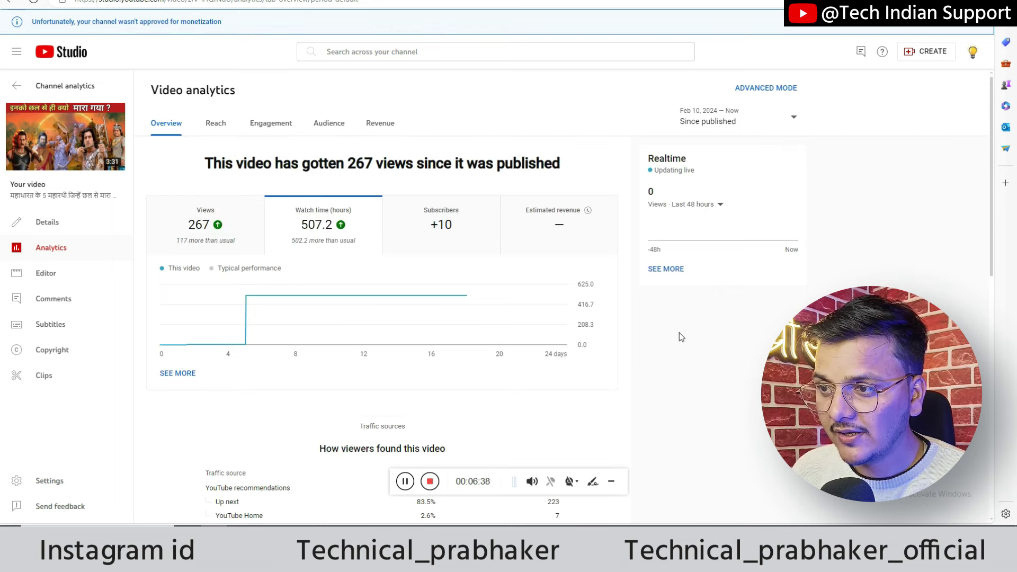
pyautogui.scroll(-10, 679, 333)
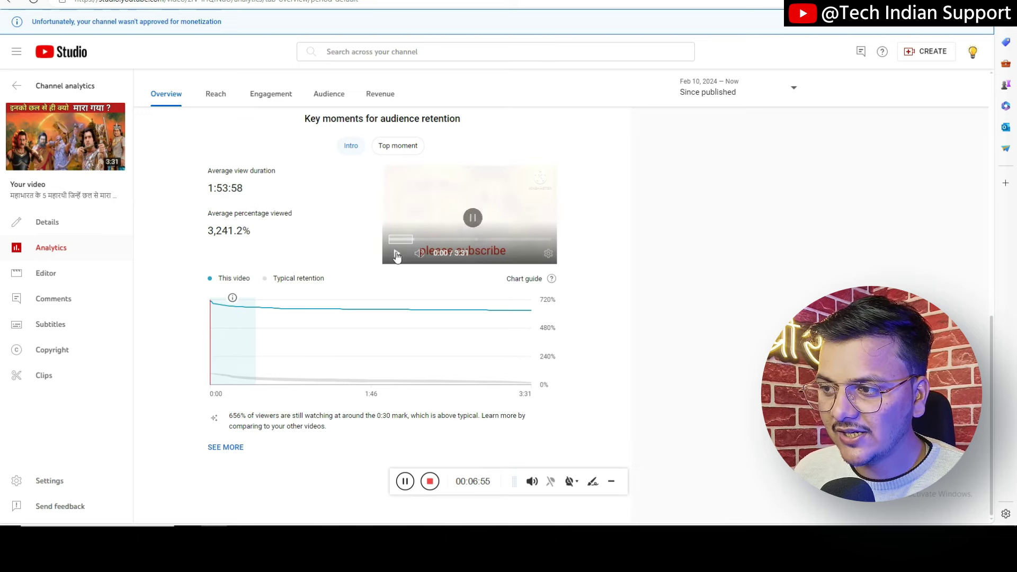
pyautogui.scroll(4, 311, 280)
pyautogui.scroll(6, 311, 281)
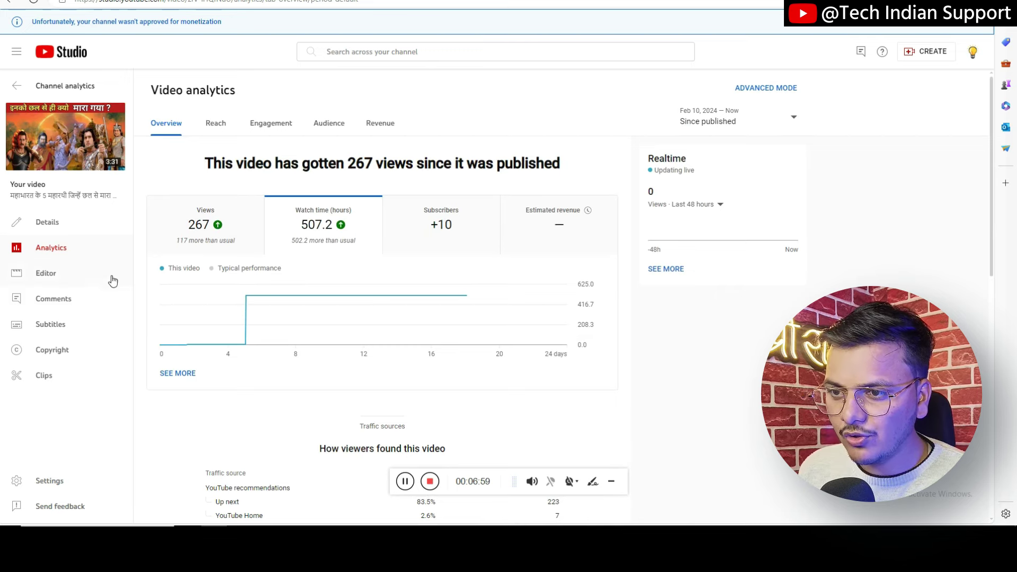
# Set the Mahabharat Yudh video's visibility to Private and save the change
pyautogui.click(55, 225)
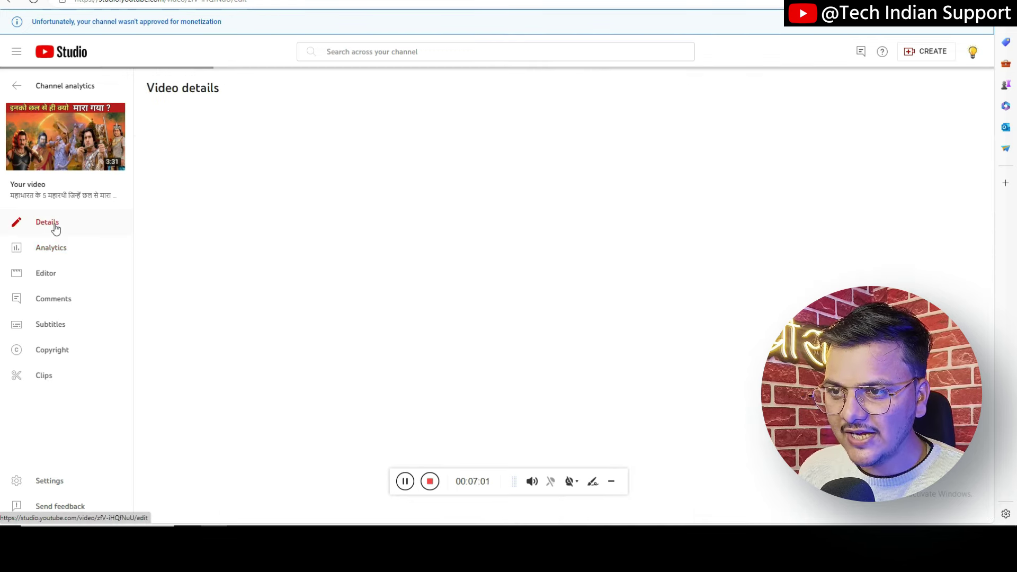
pyautogui.click(608, 321)
pyautogui.click(588, 335)
pyautogui.click(779, 483)
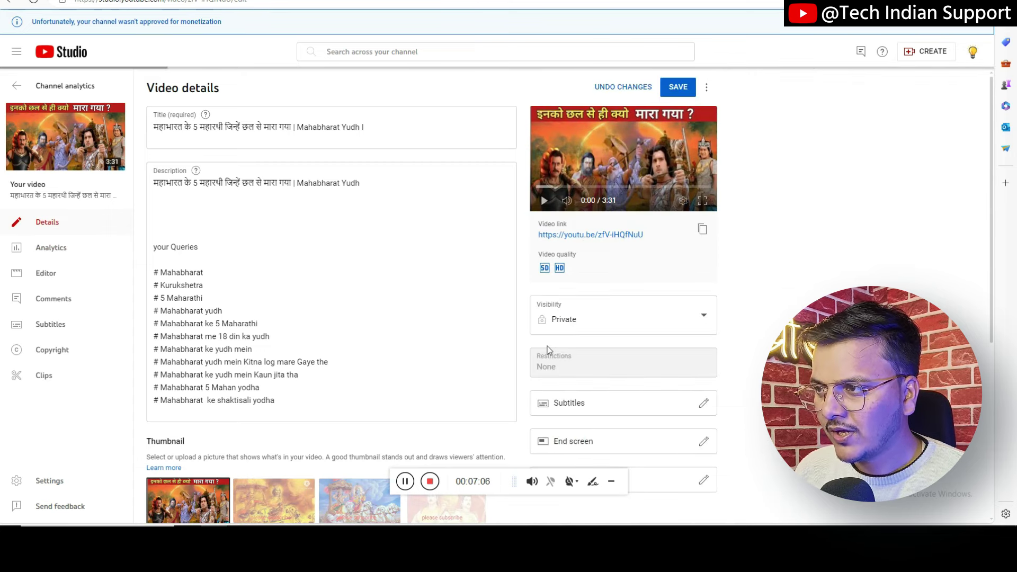
pyautogui.click(688, 91)
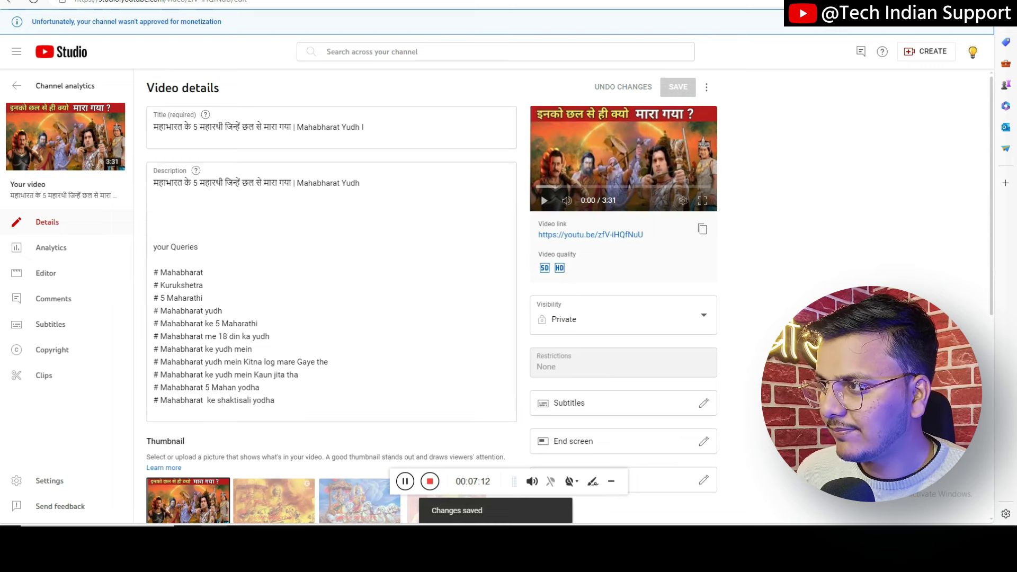
# Highlight "Biggest proportion of watch time" in the YouTube Help channel review criteria and return to the video details
pyautogui.hotkey('ctrl', 'Tab')
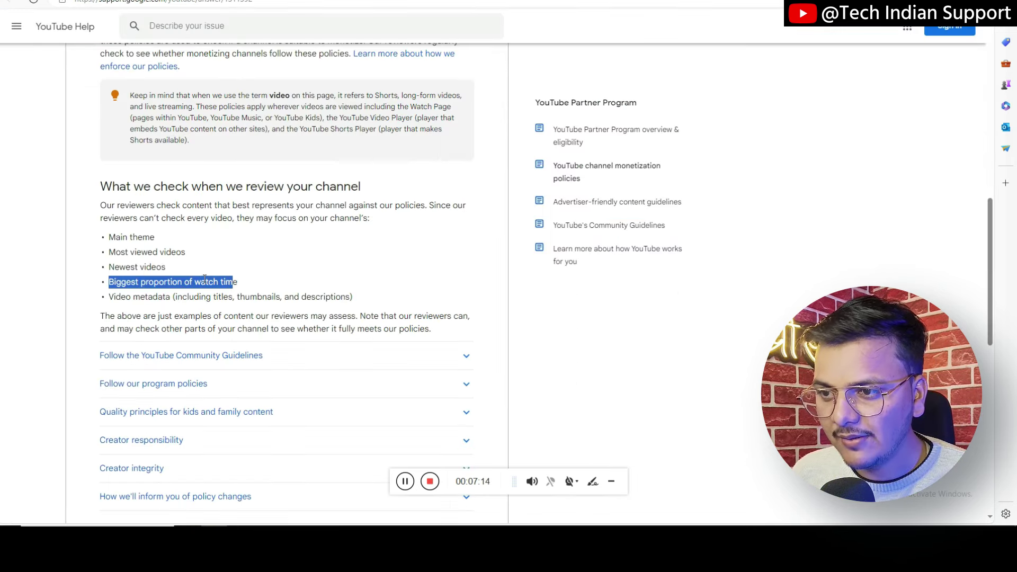
pyautogui.click(110, 282)
pyautogui.moveTo(110, 281); pyautogui.dragTo(238, 282)
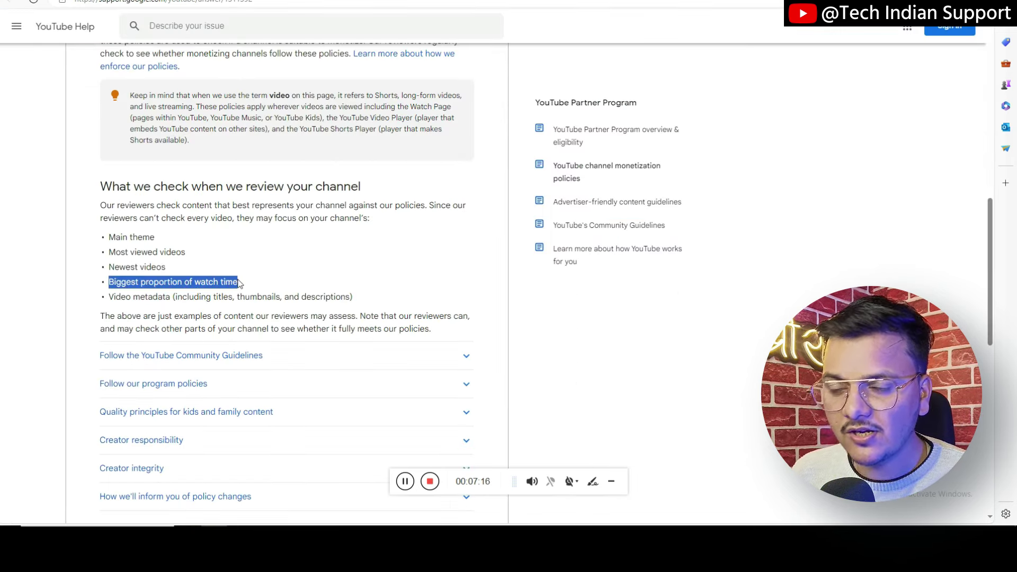
pyautogui.hotkey('ctrl', 'Tab')
pyautogui.hotkey('ctrl', 'Tab')
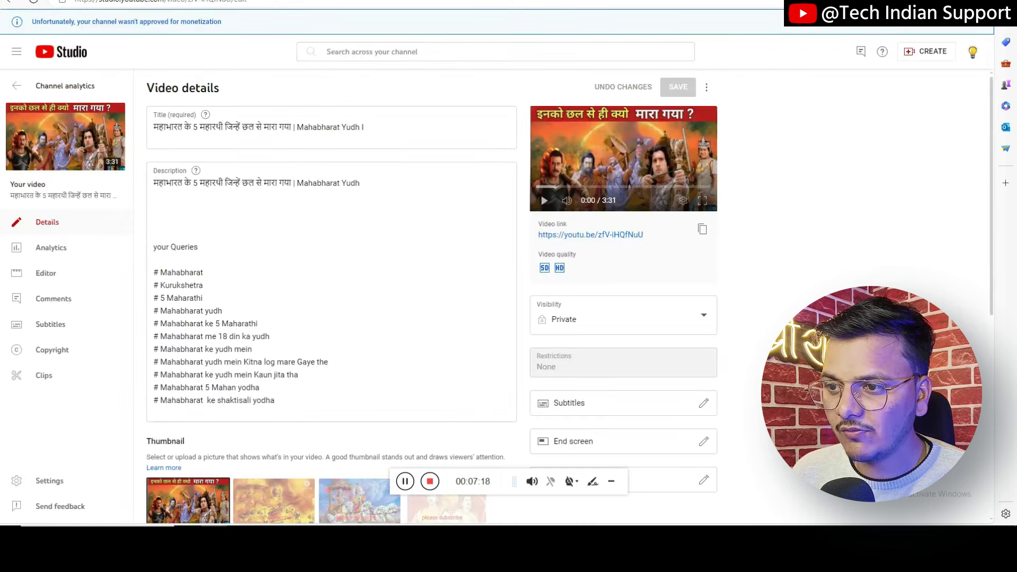
# Look over the video's audience and age restriction settings, then recheck the YouTube Help review criteria from the channel analytics
pyautogui.scroll(-4, 412, 303)
pyautogui.scroll(-3, 412, 303)
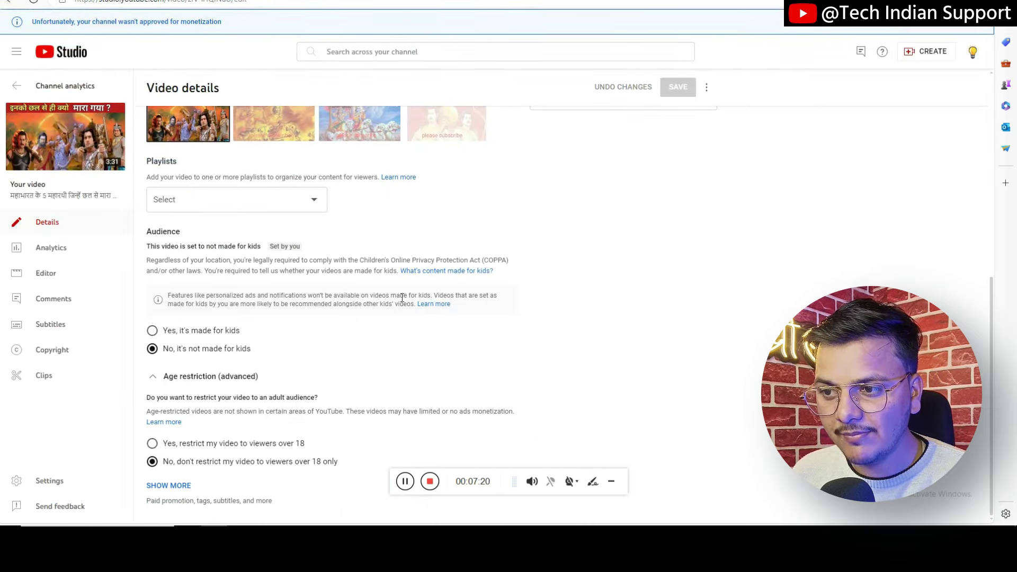
pyautogui.click(16, 86)
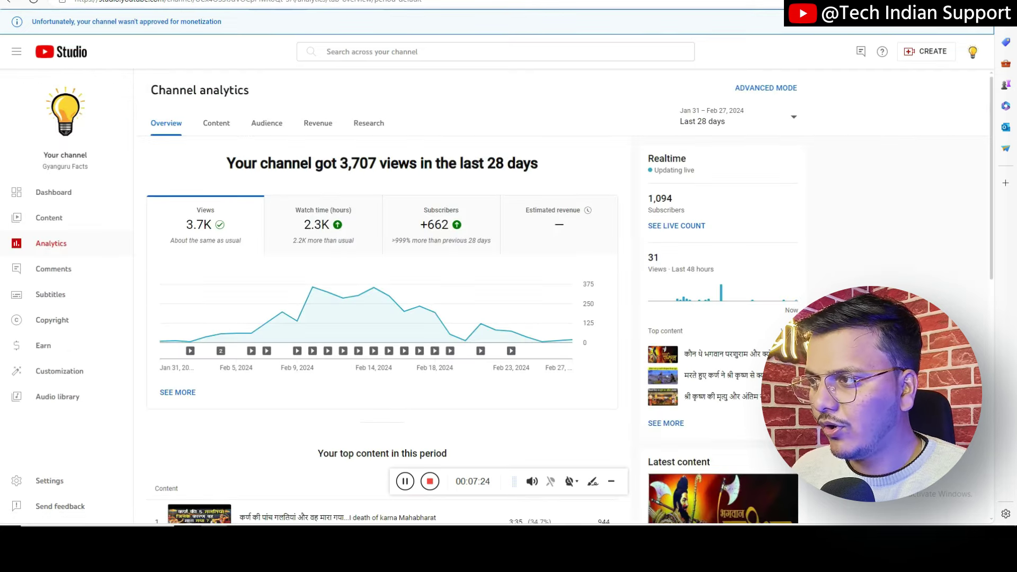
pyautogui.hotkey('ctrl', 'Tab')
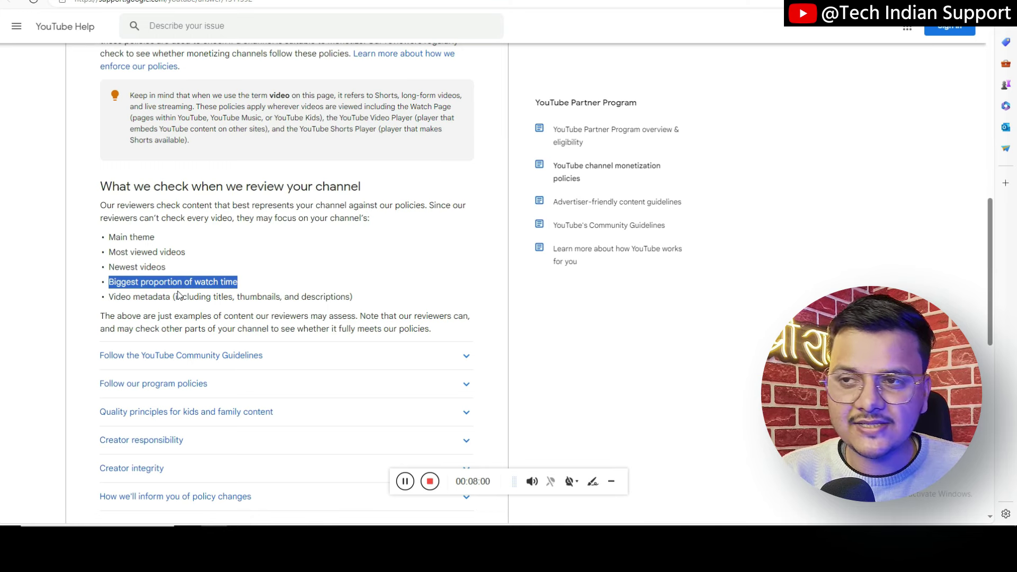
pyautogui.hotkey('ctrl', 'Tab')
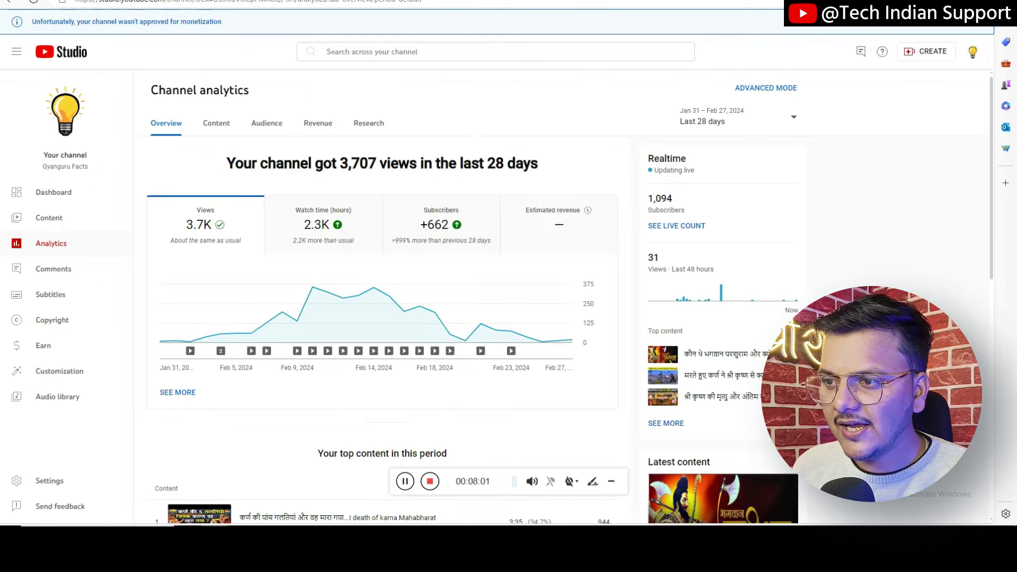
# Start a new video upload from the channel content list and open the file selection
pyautogui.click(50, 218)
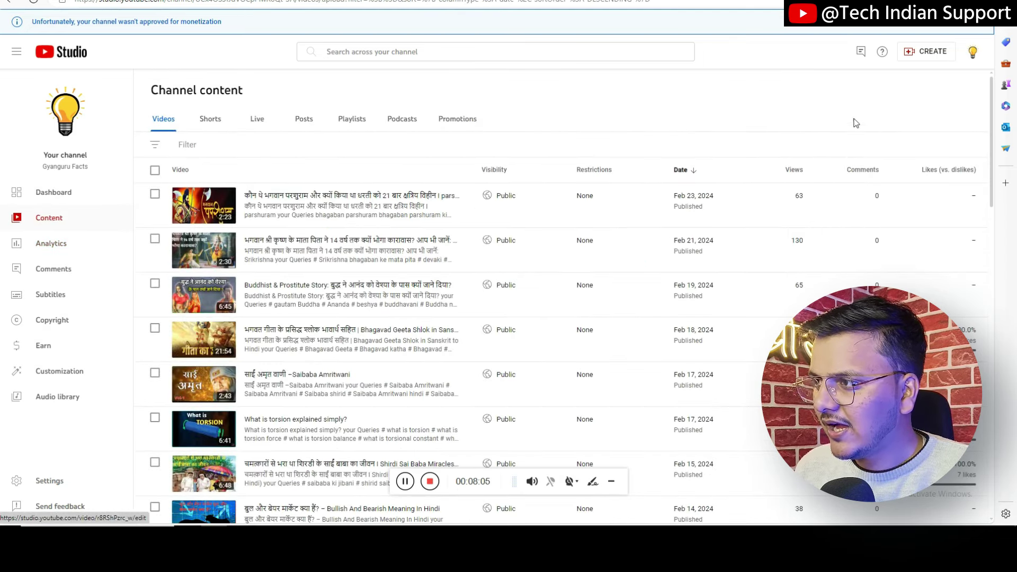
pyautogui.click(927, 53)
pyautogui.click(931, 76)
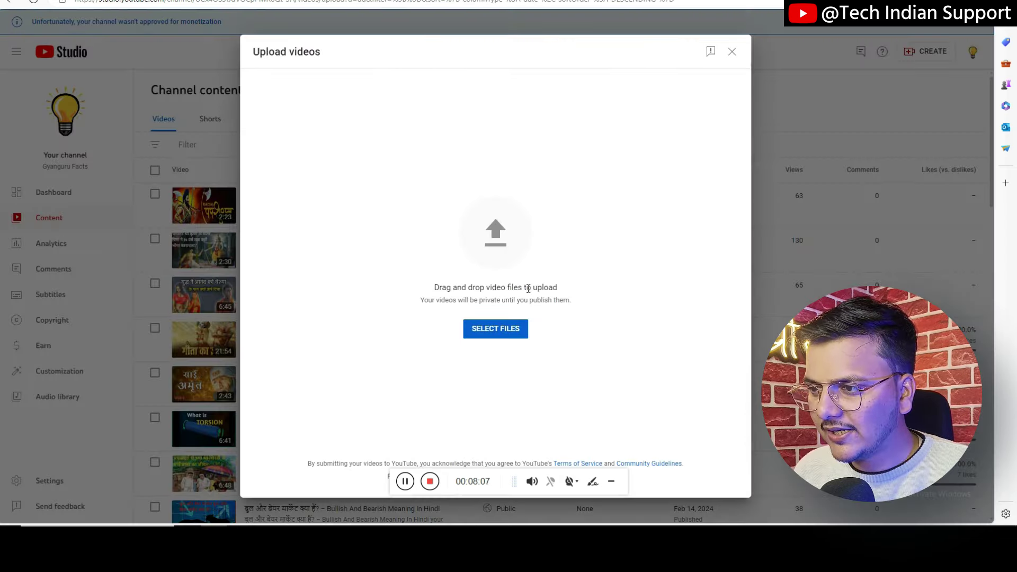
pyautogui.click(504, 328)
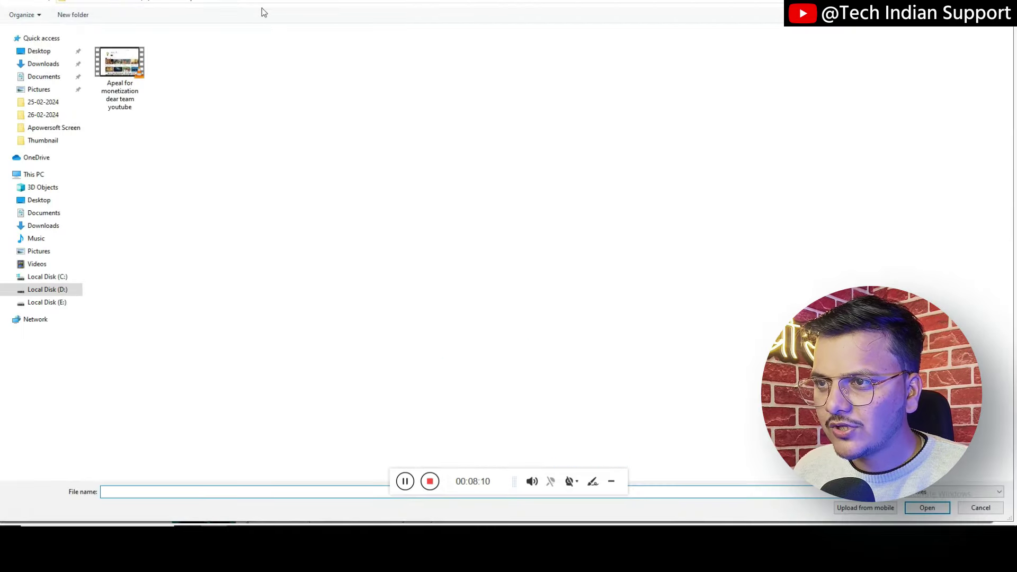
# Preview the "Apeal for monetization dear team youtube" video file in the media player and close the player
pyautogui.click(120, 67)
pyautogui.rightClick(132, 70)
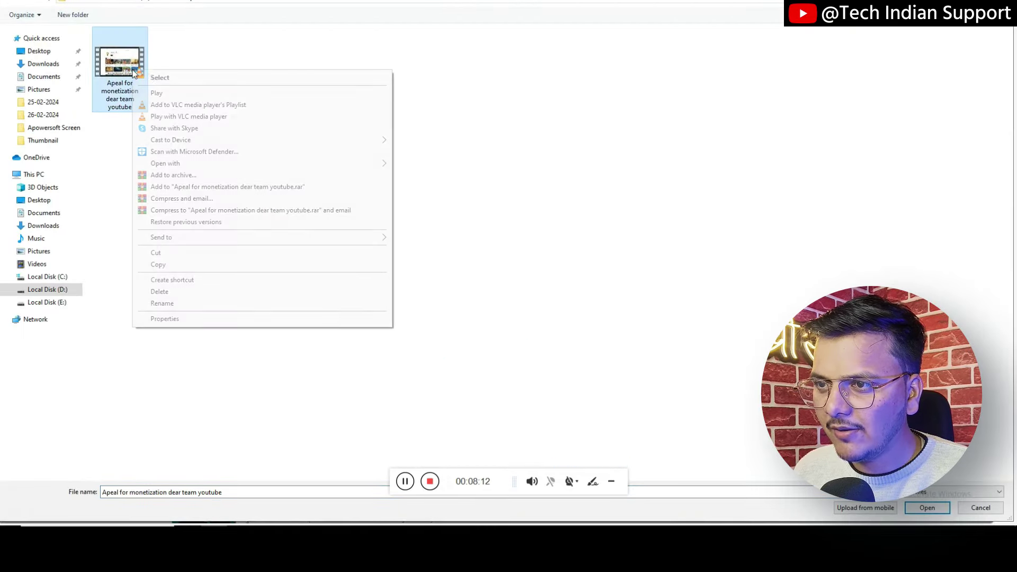
pyautogui.click(166, 95)
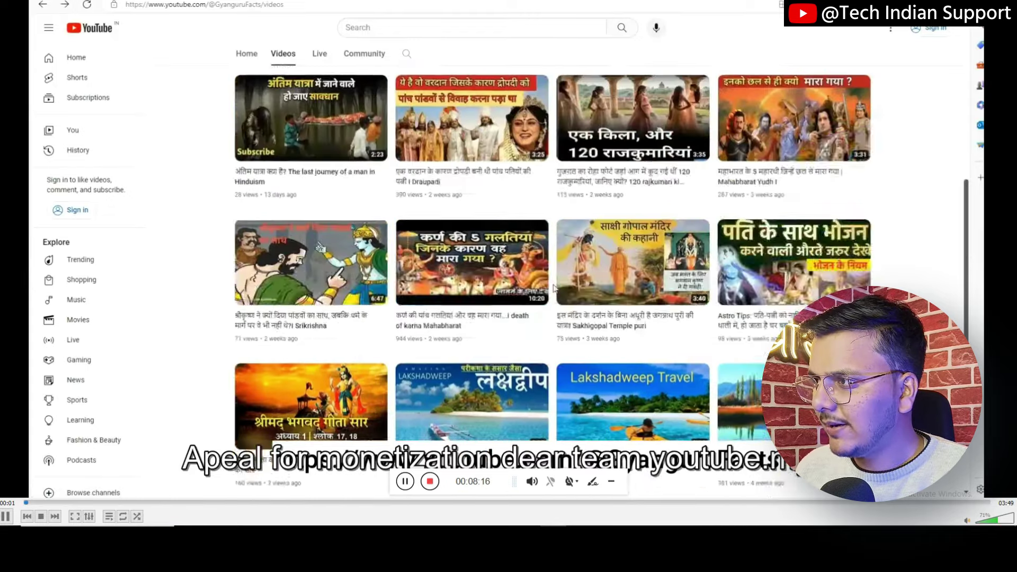
pyautogui.hotkey('alt', 'F4')
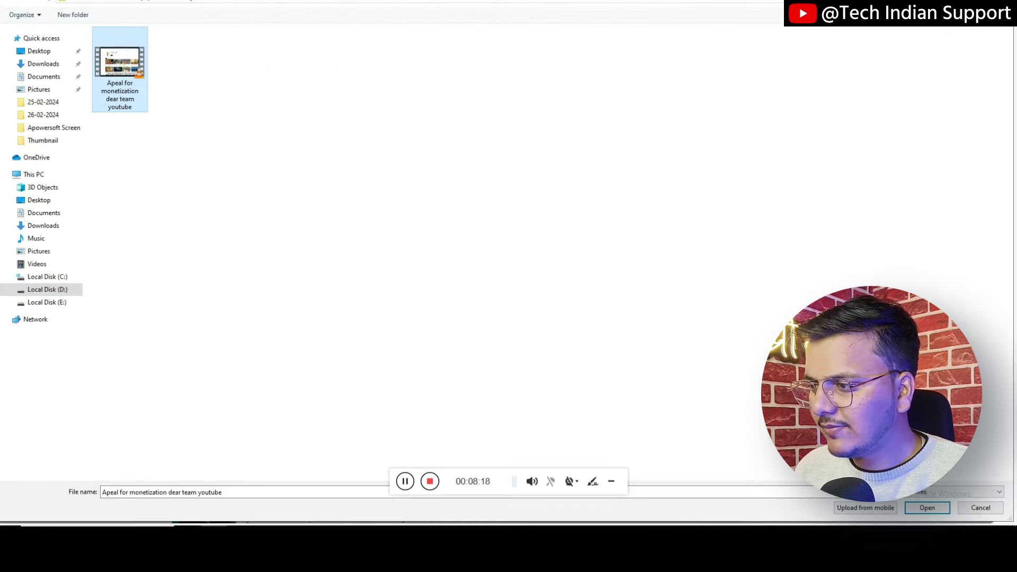
# Upload the "Apeal for monetization dear team youtube" file and set its audience to not made for kids
pyautogui.click(933, 511)
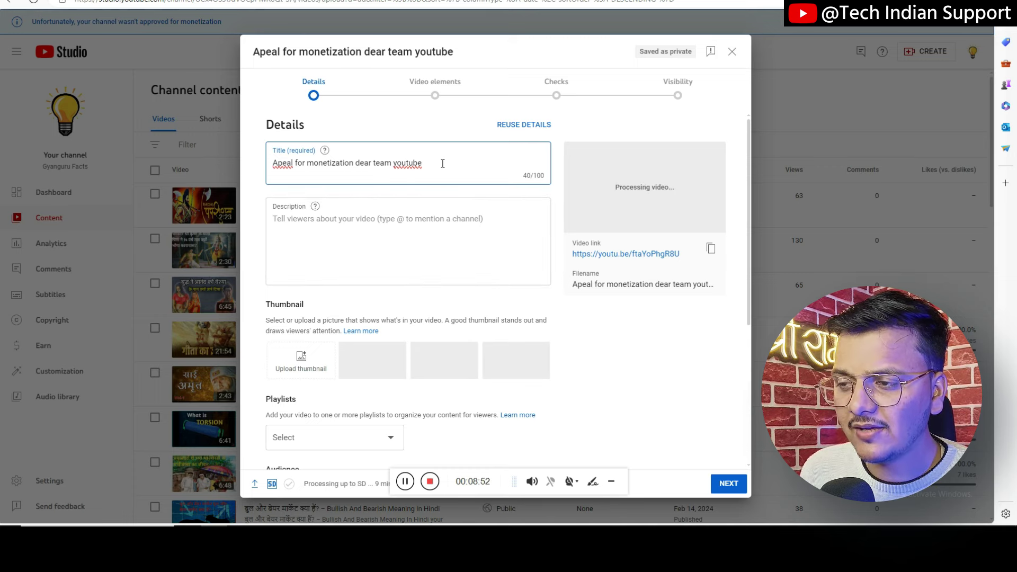
pyautogui.click(400, 223)
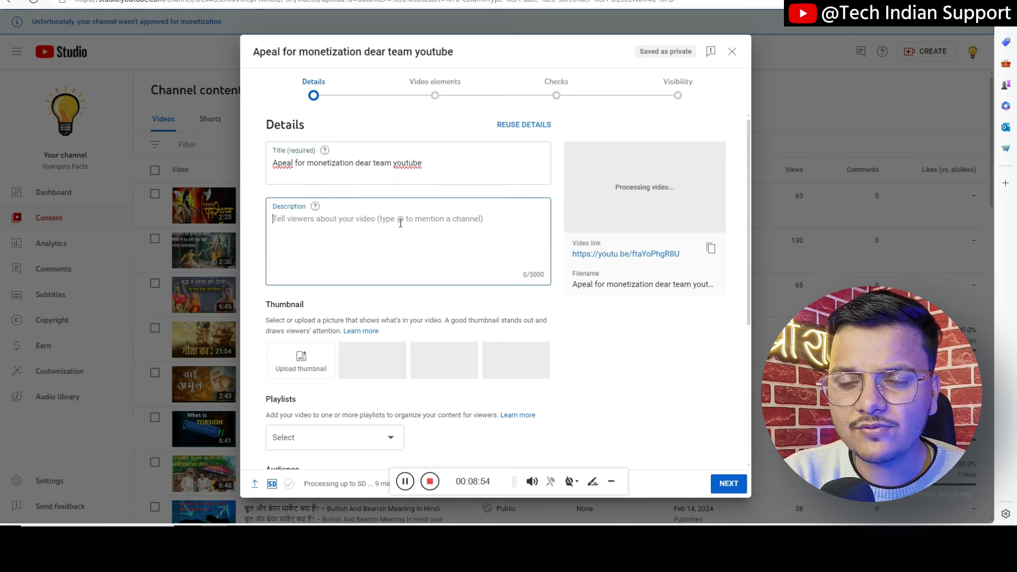
pyautogui.scroll(-2, 400, 223)
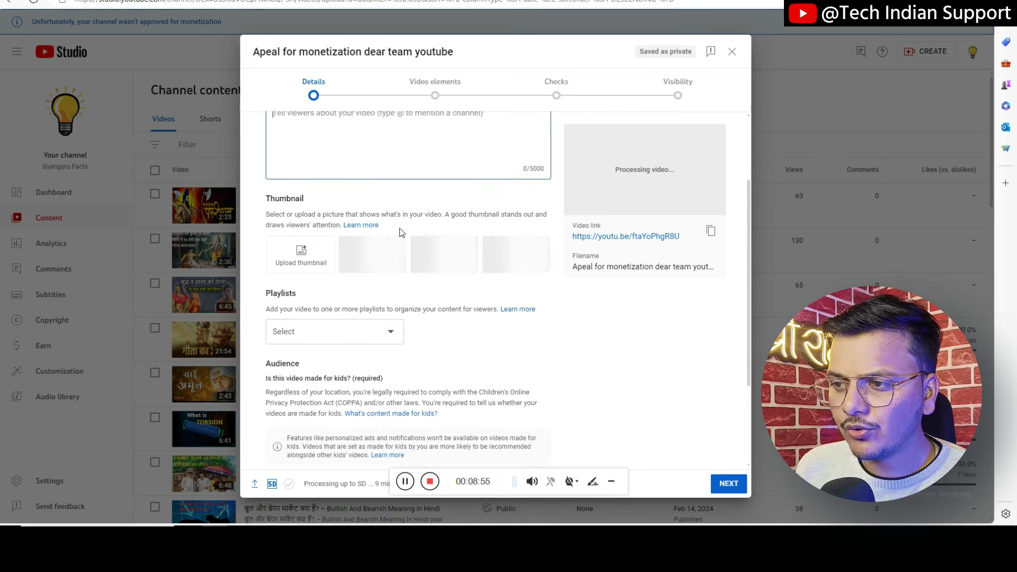
pyautogui.scroll(-2, 299, 270)
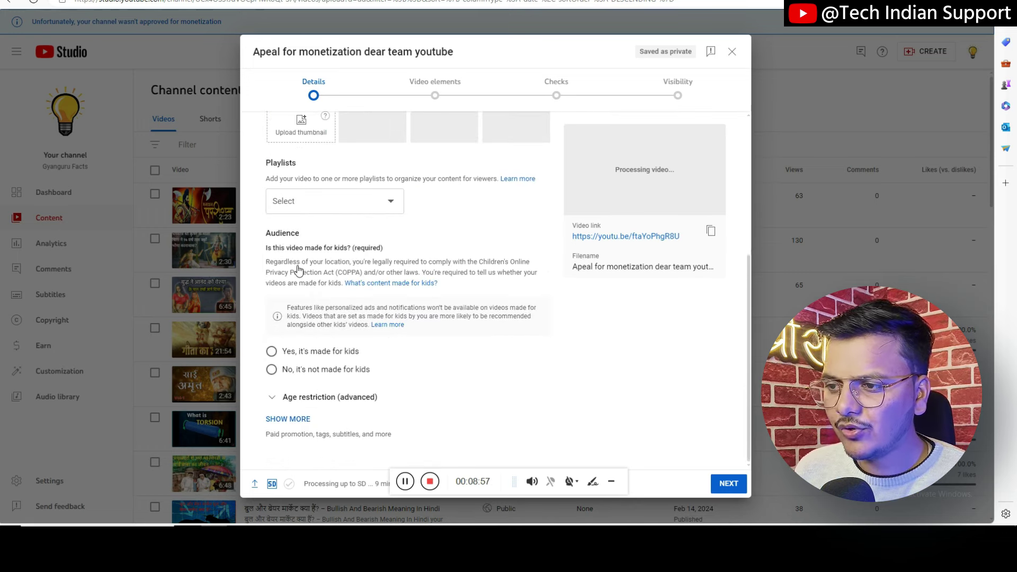
pyautogui.click(272, 369)
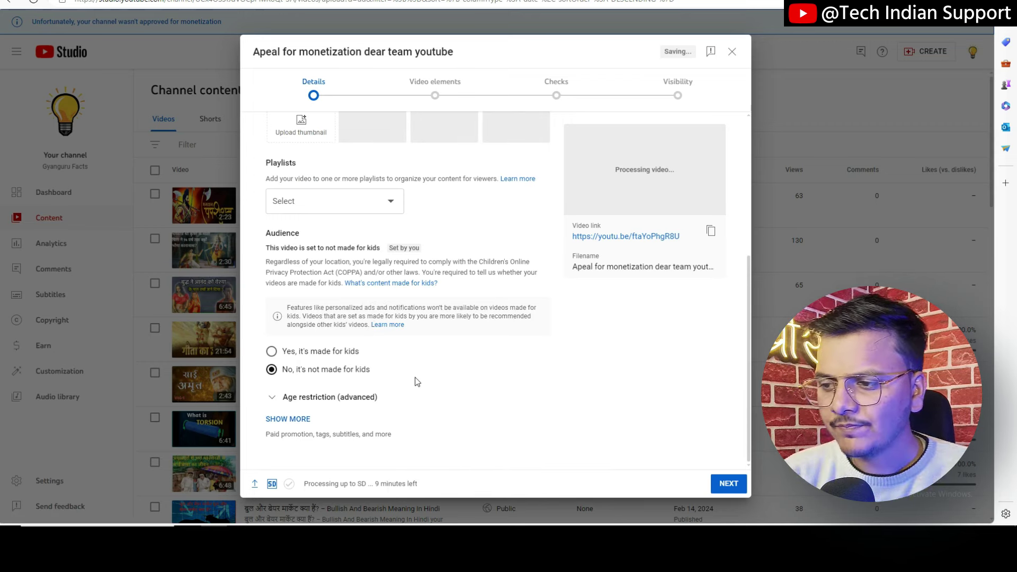
# Set the appeal video's visibility to Unlisted, save it, and check its status in the channel content list
pyautogui.click(741, 490)
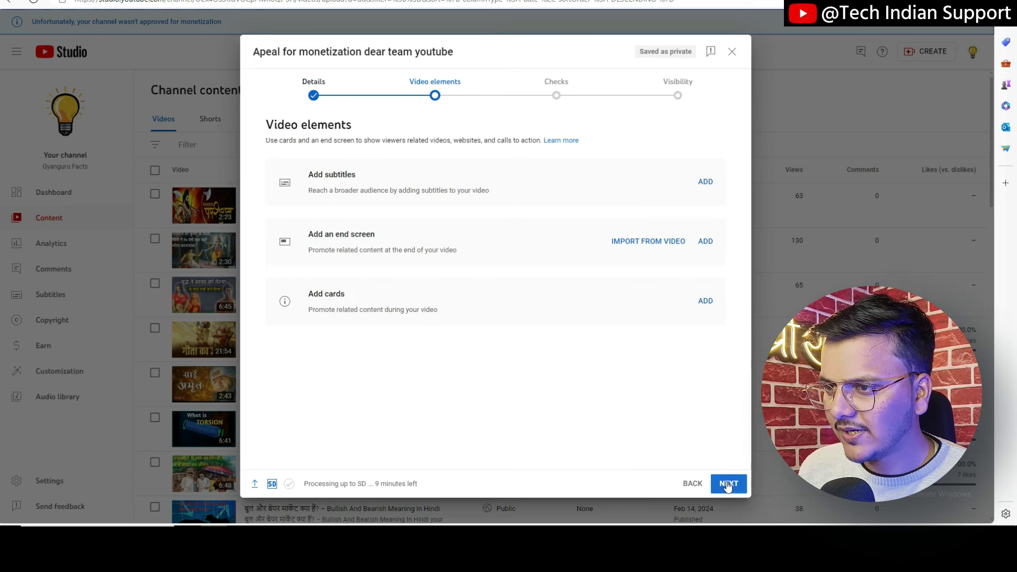
pyautogui.click(729, 484)
pyautogui.click(727, 484)
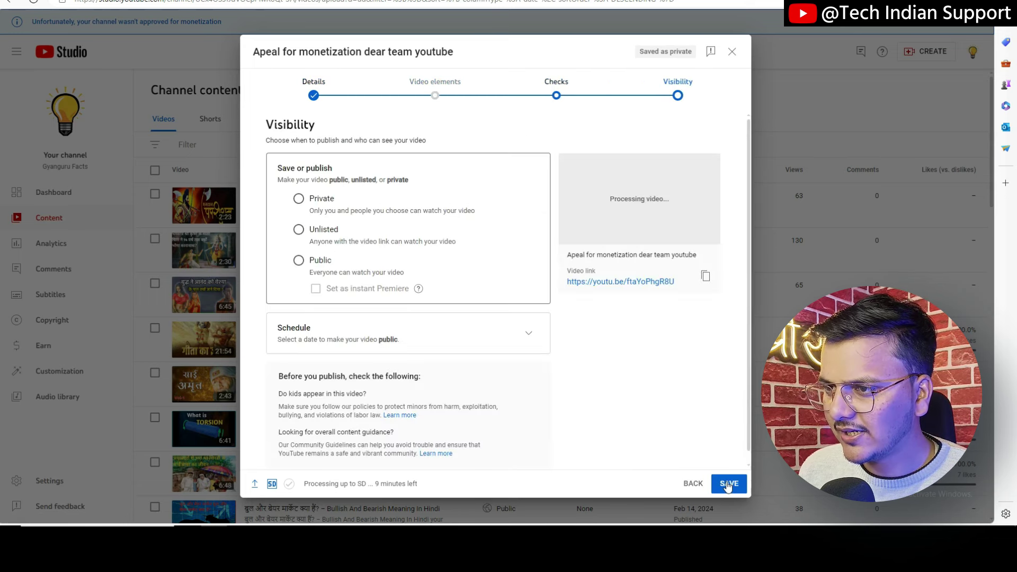
pyautogui.click(318, 234)
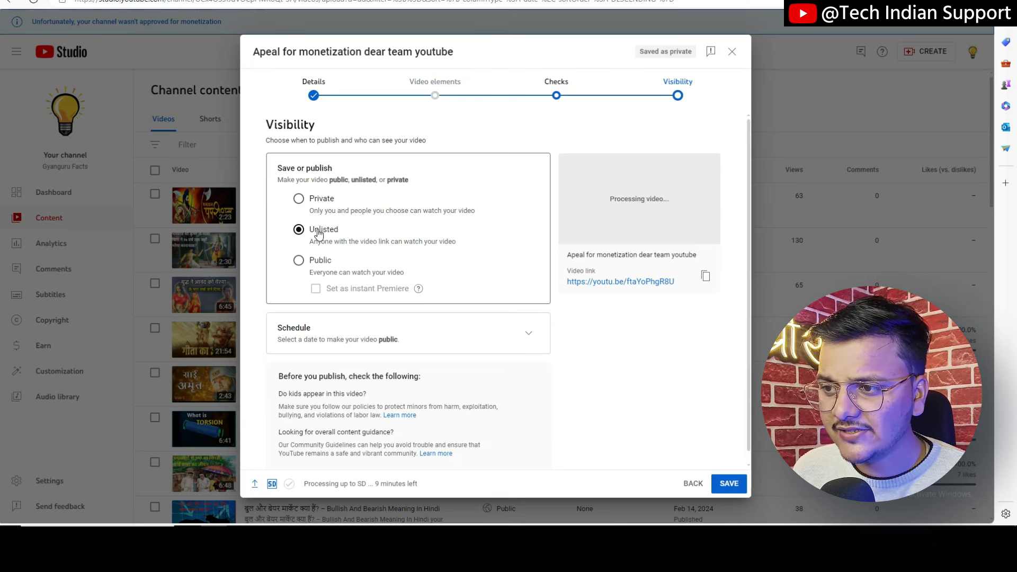
pyautogui.click(727, 482)
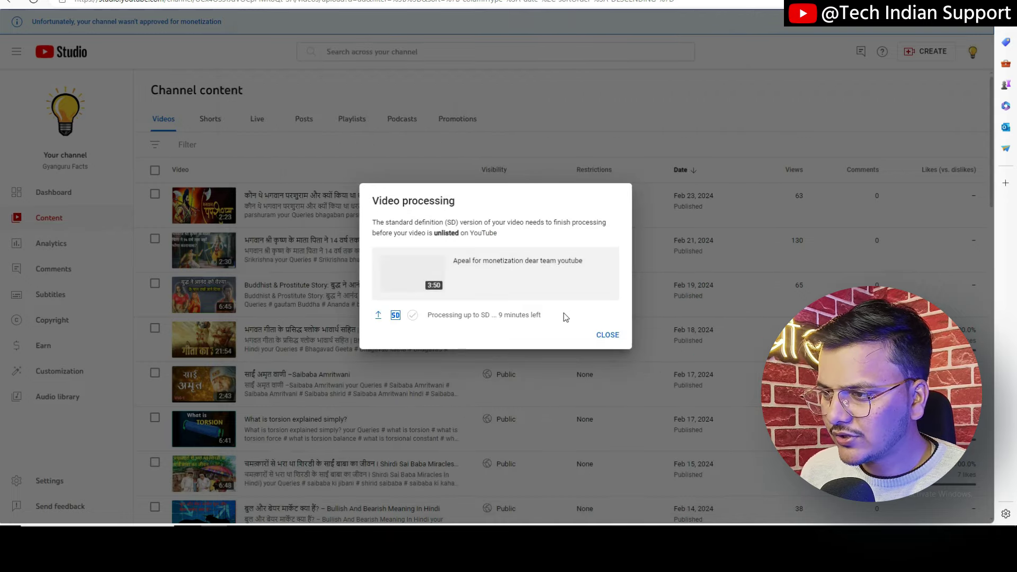
pyautogui.click(607, 334)
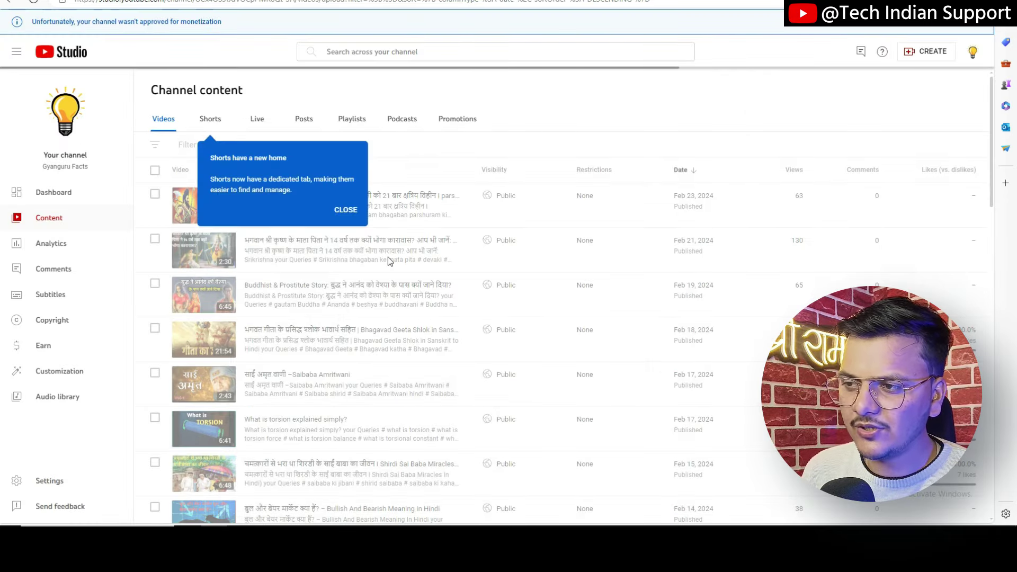
pyautogui.click(351, 210)
pyautogui.moveTo(510, 201)
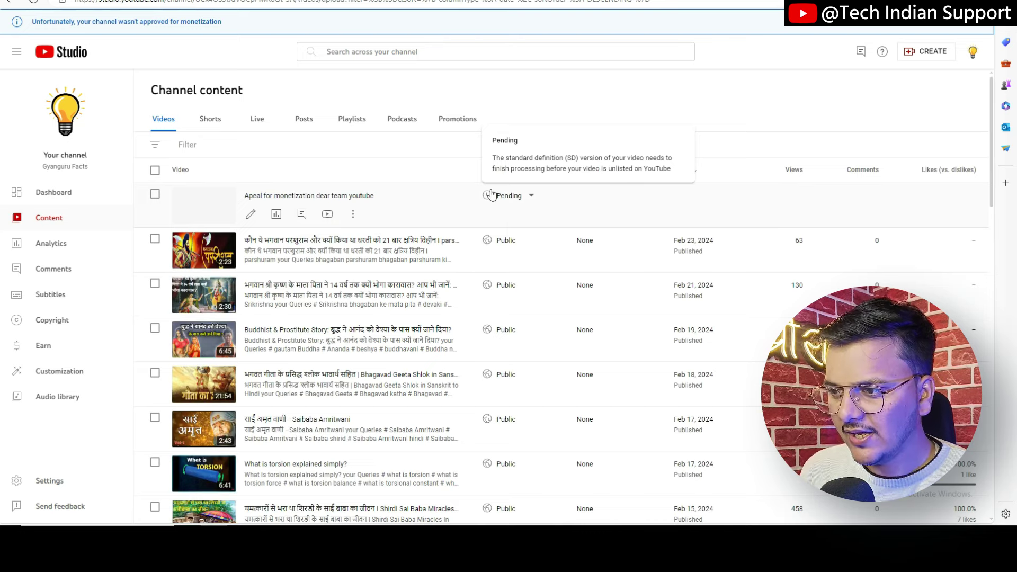
# Change the visibility of the "death of karna Mahabharat" video to Private and save it
pyautogui.scroll(-10, 662, 265)
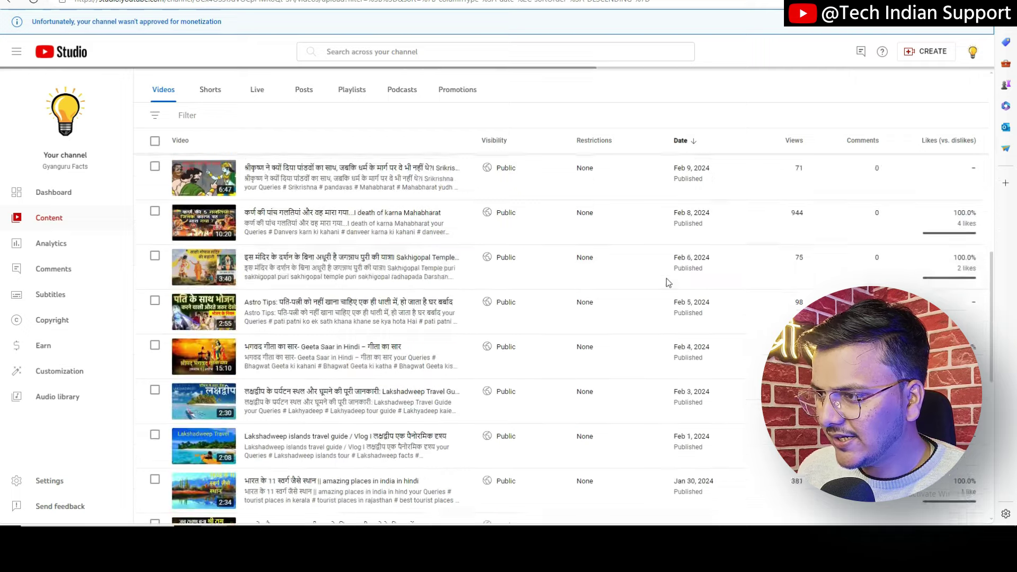
pyautogui.scroll(1, 657, 278)
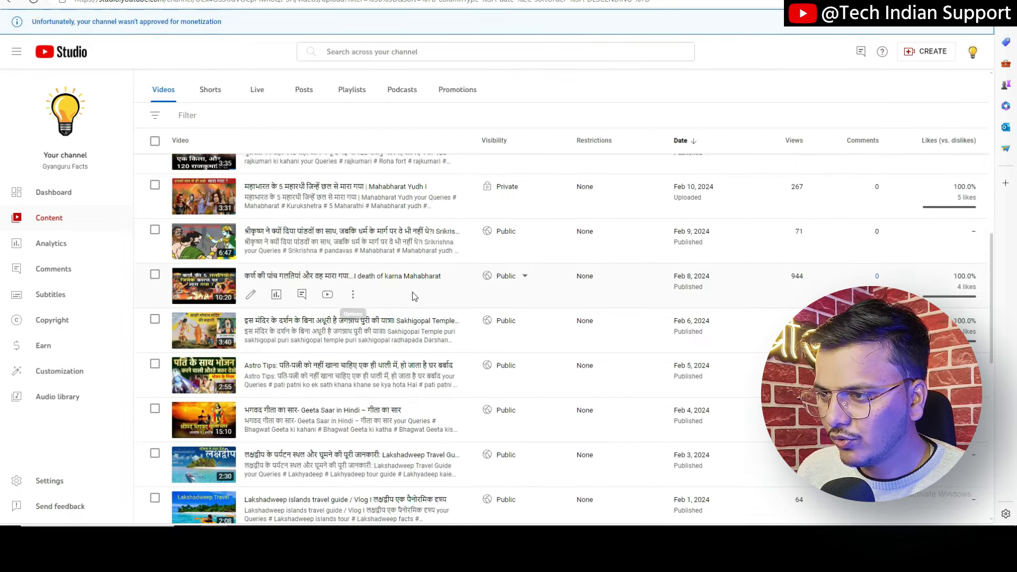
pyautogui.click(517, 281)
pyautogui.click(515, 311)
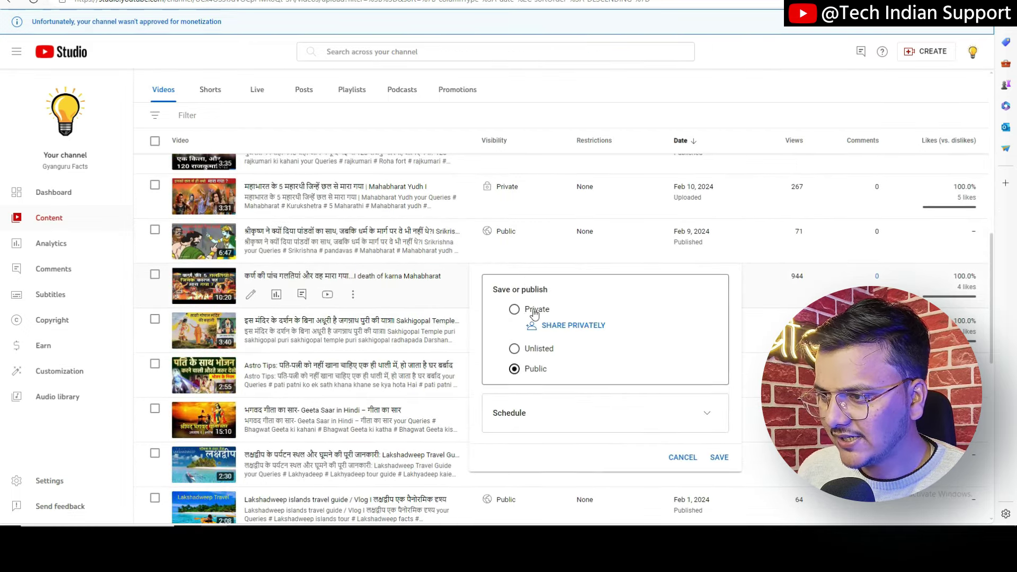
pyautogui.click(718, 457)
# Copy the shareable link of the "Apeal for monetization dear team youtube" video from the channel content list
pyautogui.scroll(-10, 788, 314)
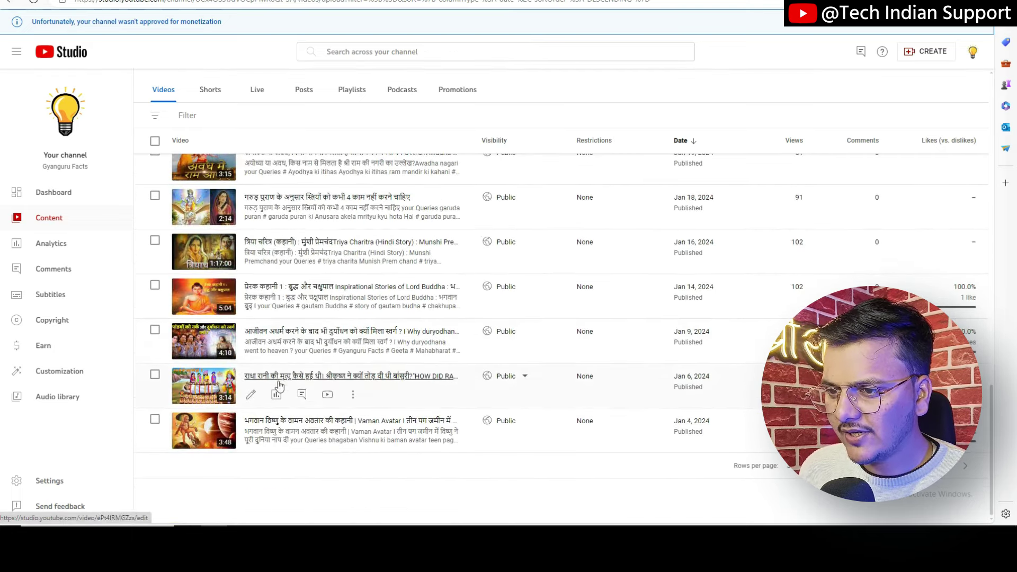
pyautogui.scroll(10, 223, 360)
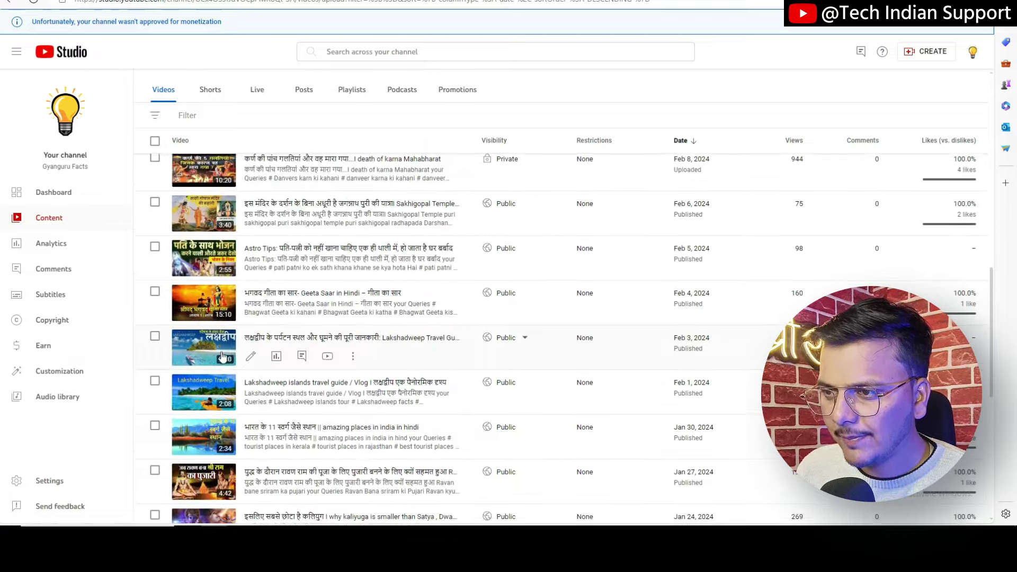
pyautogui.scroll(5, 224, 355)
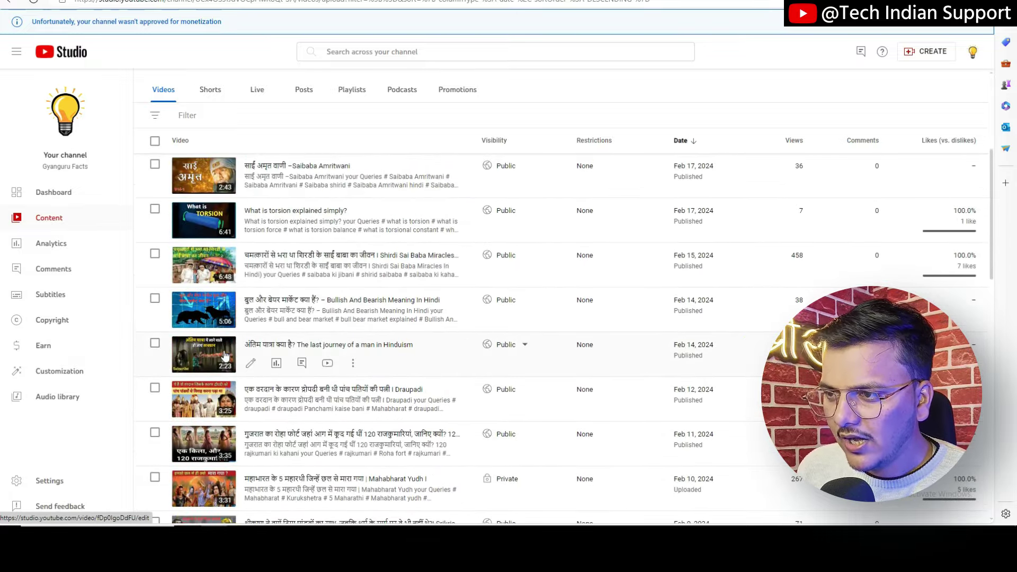
pyautogui.scroll(5, 225, 355)
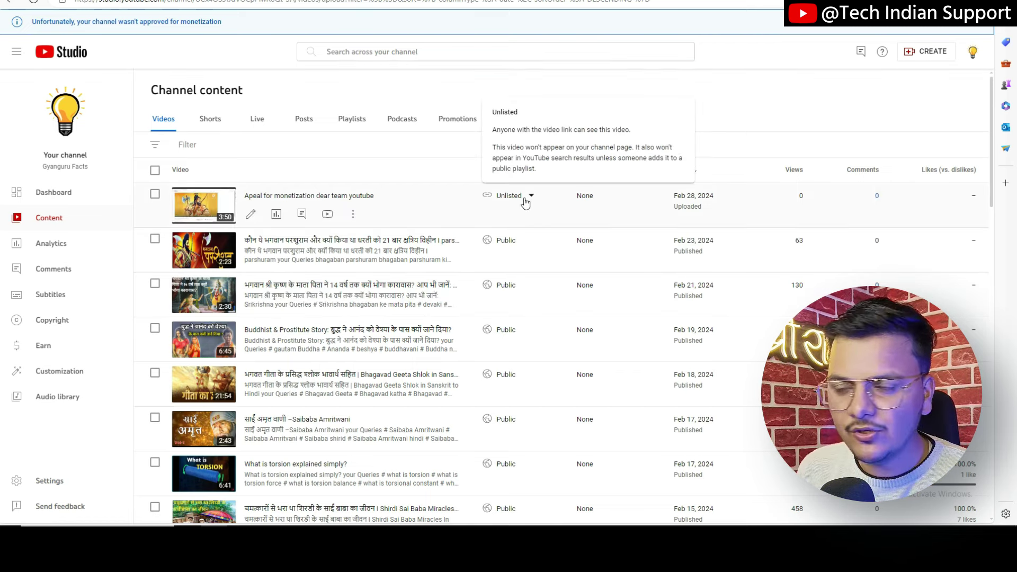
pyautogui.click(353, 214)
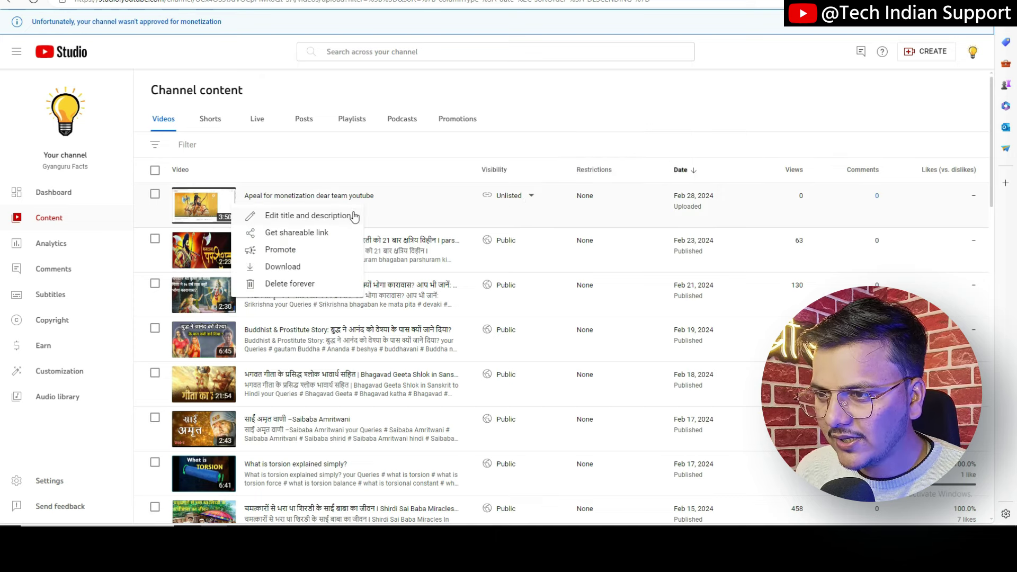
pyautogui.click(296, 236)
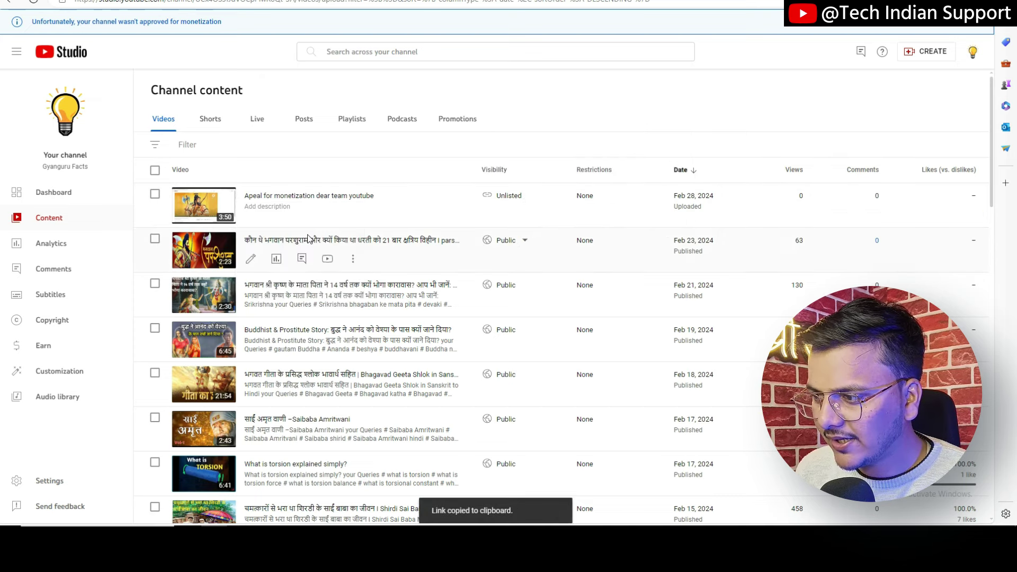
# Start the appeal by video from the channel's Earn page, highlighting the submission deadline and the "Film your video" guideline
pyautogui.click(50, 348)
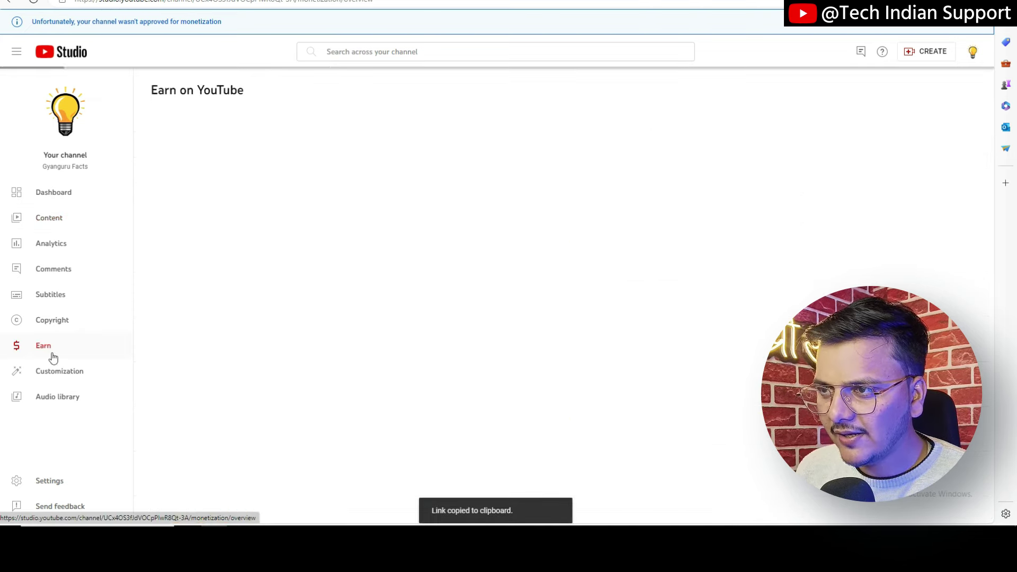
pyautogui.scroll(-3, 175, 339)
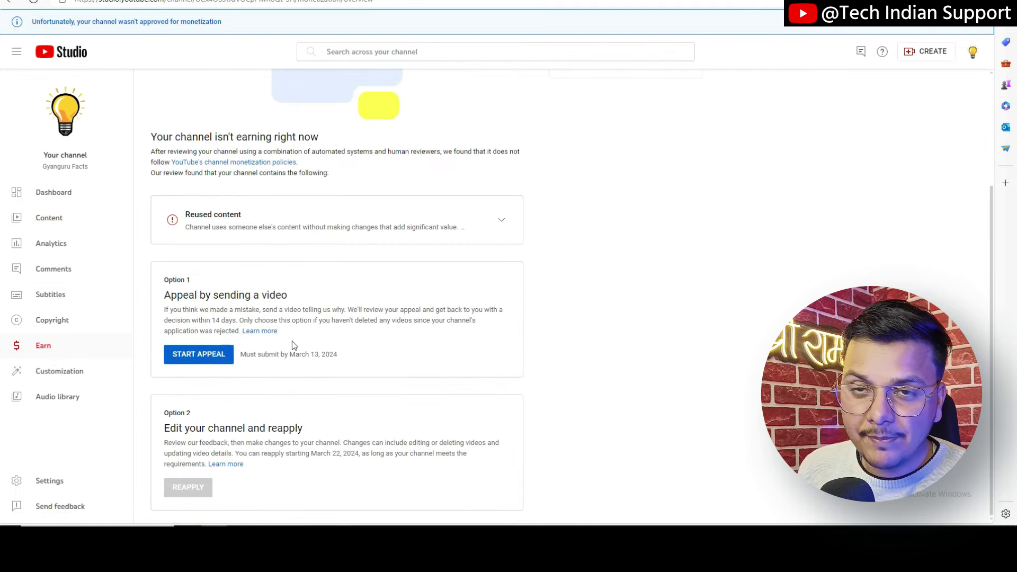
pyautogui.moveTo(350, 358); pyautogui.dragTo(270, 356)
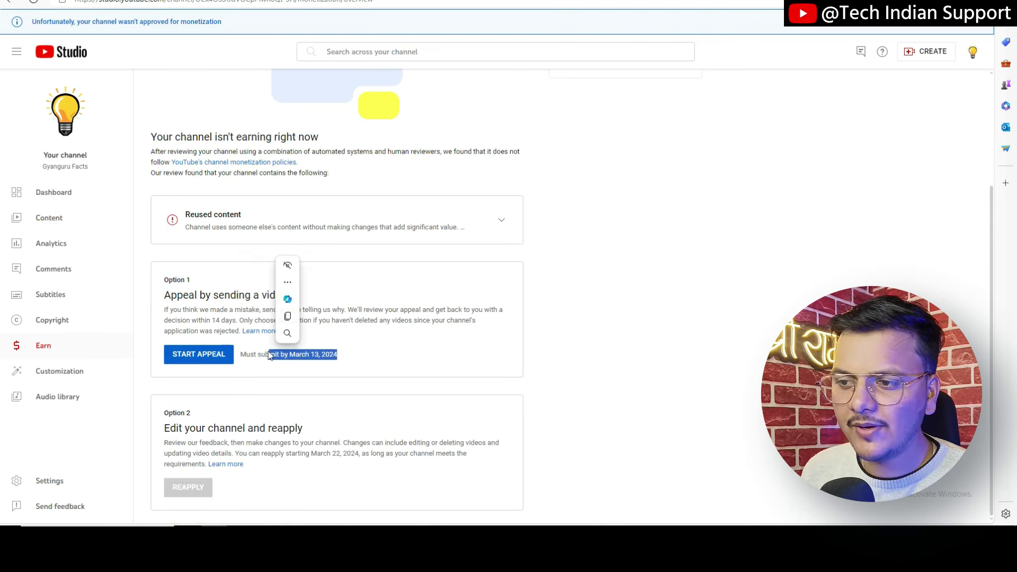
pyautogui.click(199, 353)
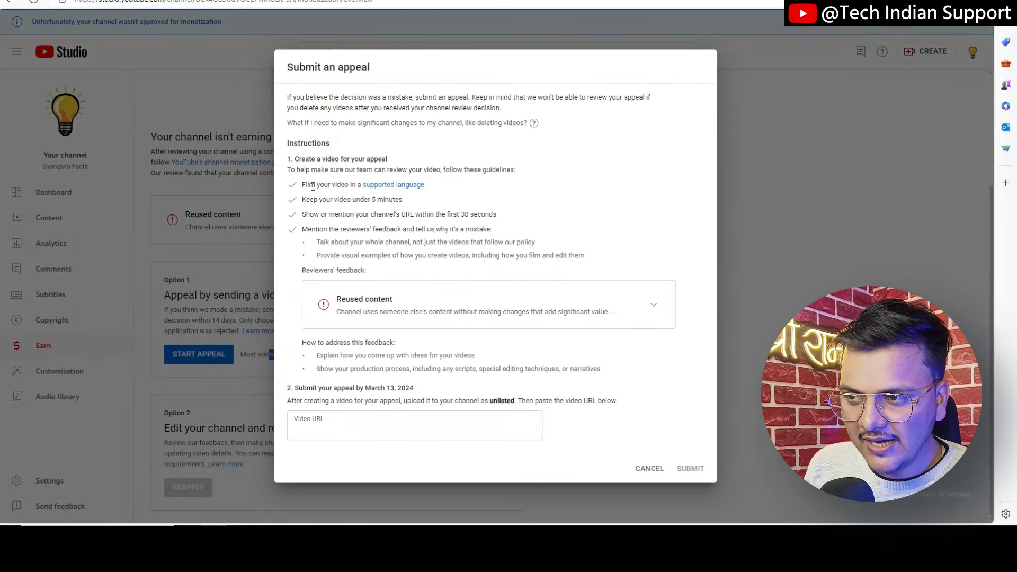
pyautogui.moveTo(301, 185); pyautogui.dragTo(349, 185)
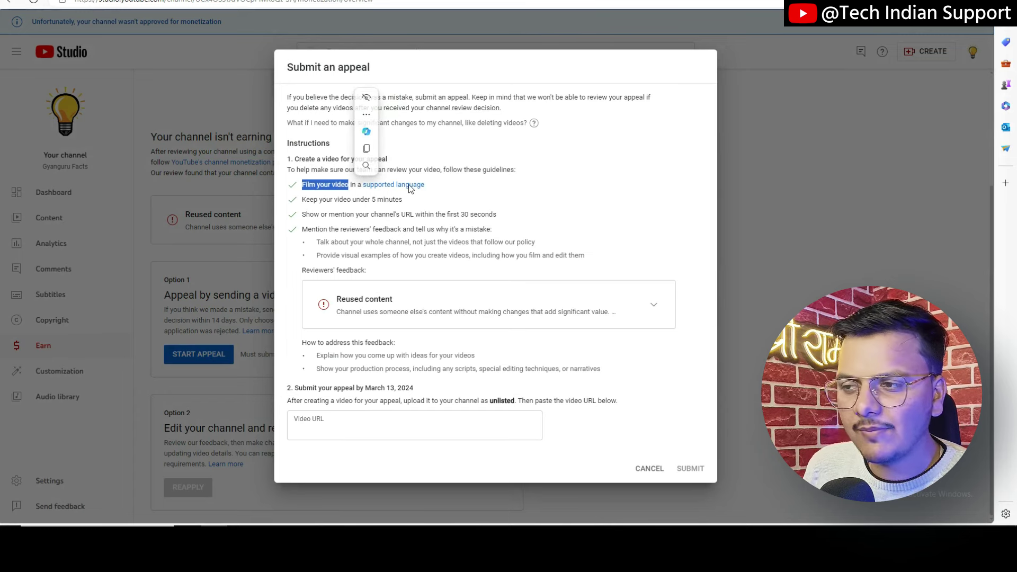
pyautogui.click(465, 193)
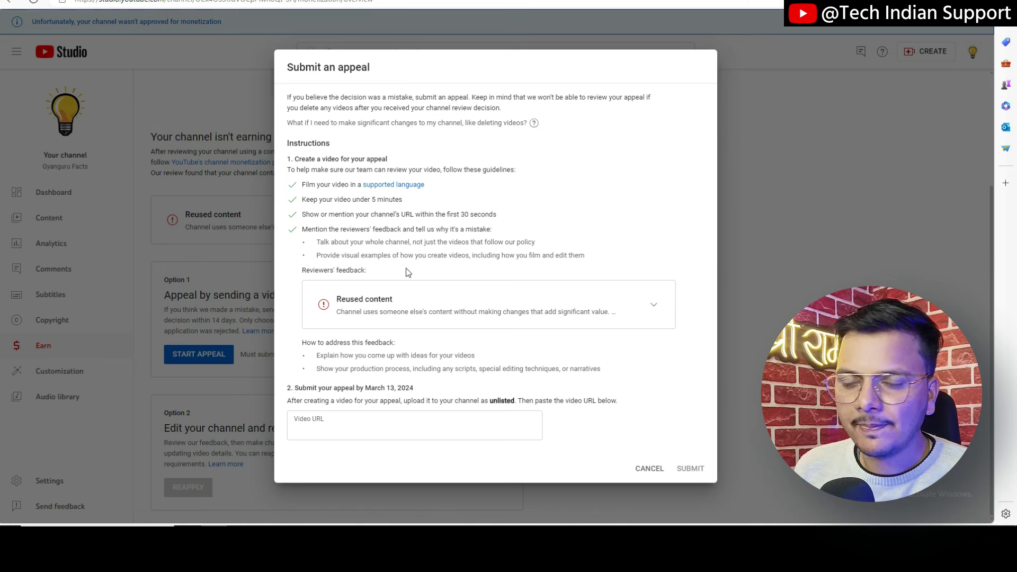
# Paste the copied appeal video link as the video URL and submit the appeal
pyautogui.click(335, 434)
pyautogui.rightClick(336, 435)
pyautogui.click(356, 332)
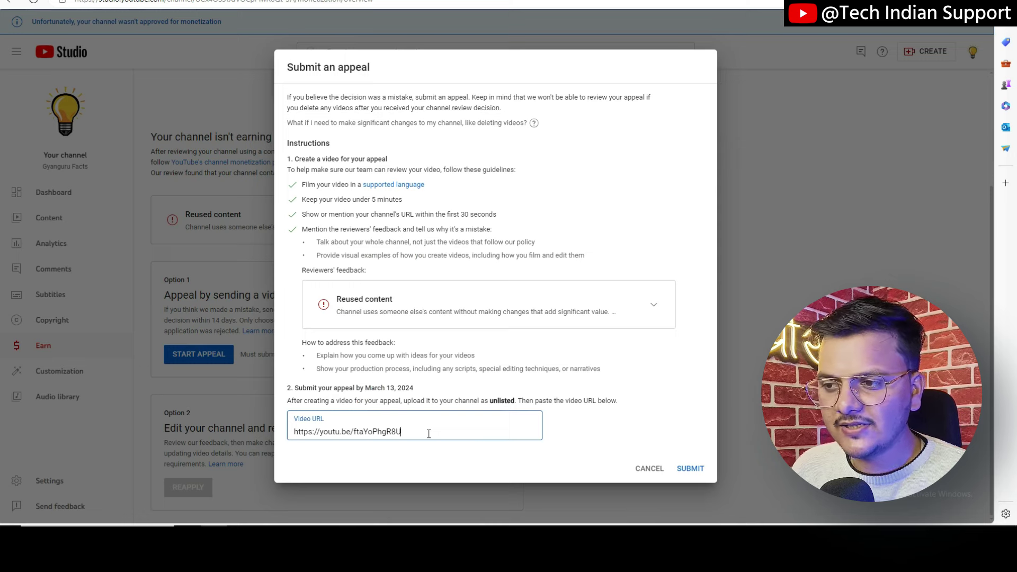
pyautogui.click(688, 468)
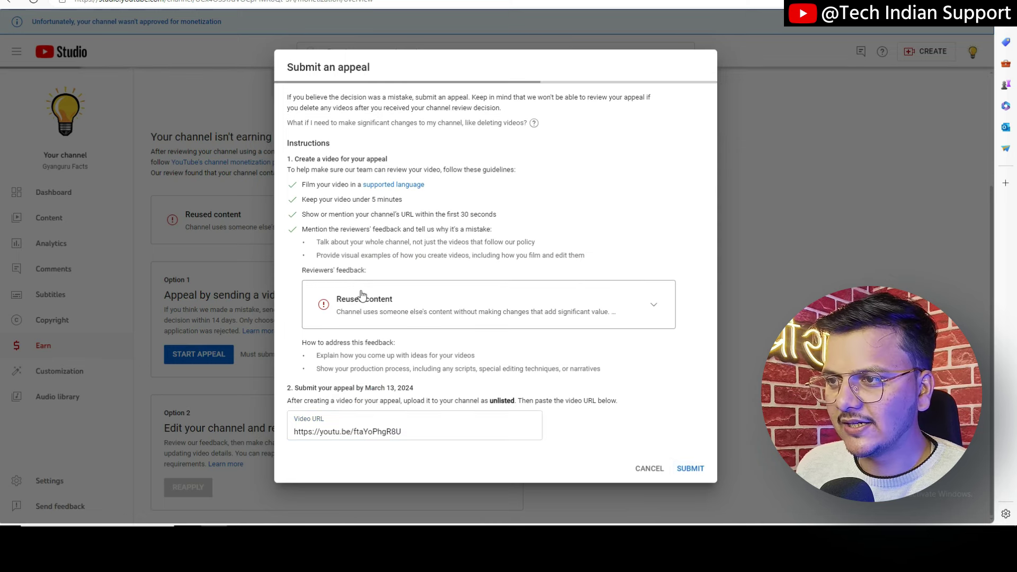